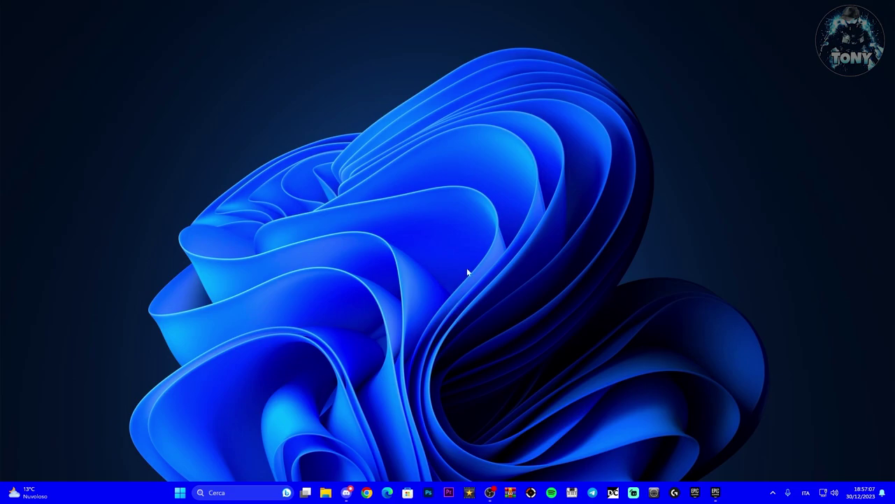
- Open Fortnite's installation folder from its management options in the Epic Games Launcher library
click(714, 492)
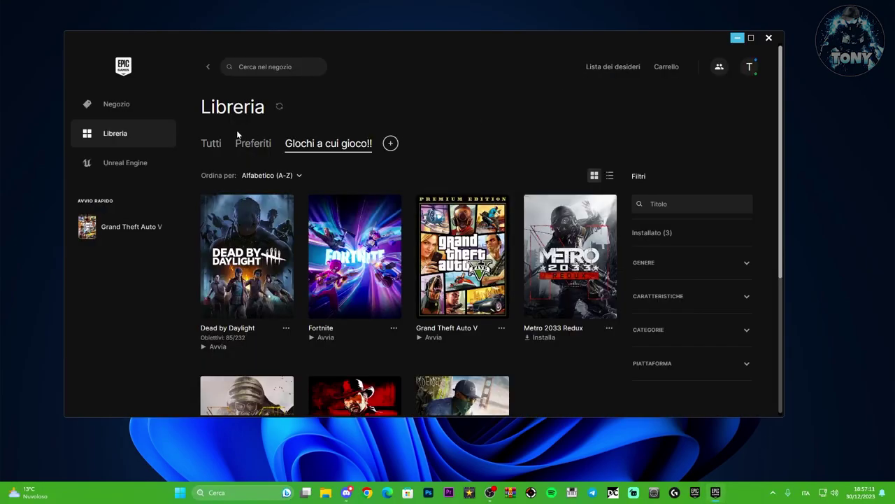
scroll(350, 266, down, 2)
click(393, 219)
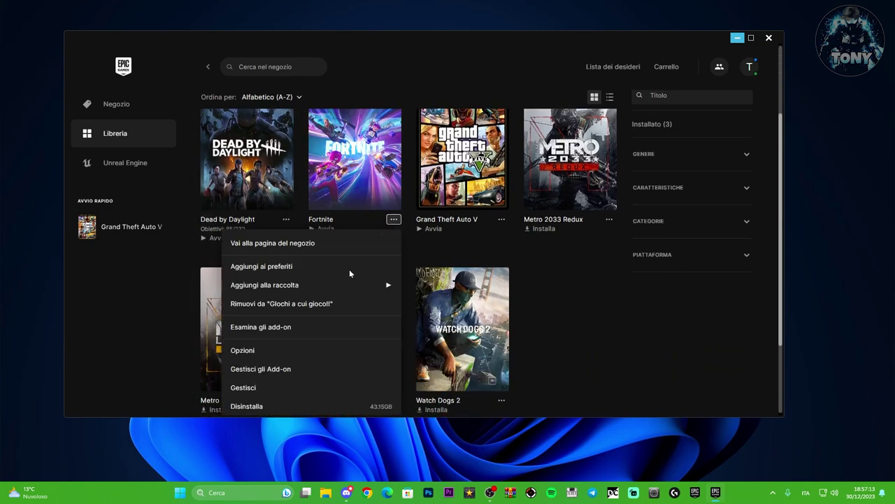
click(246, 389)
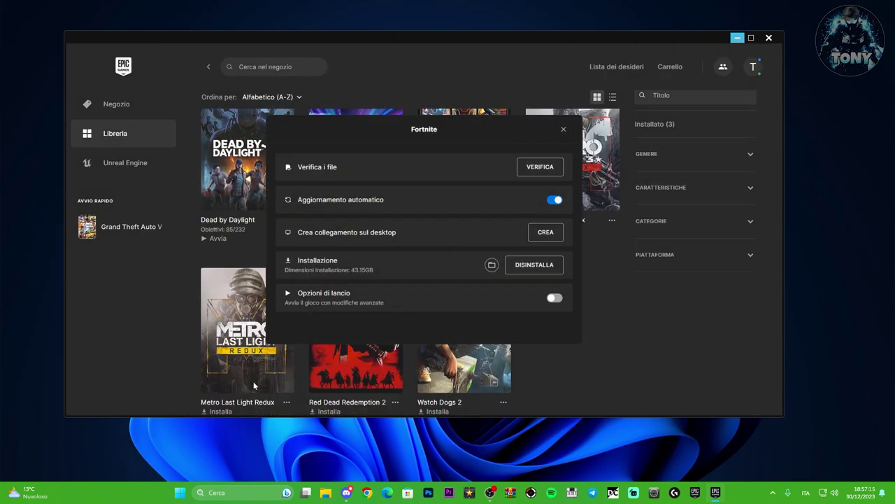
click(492, 265)
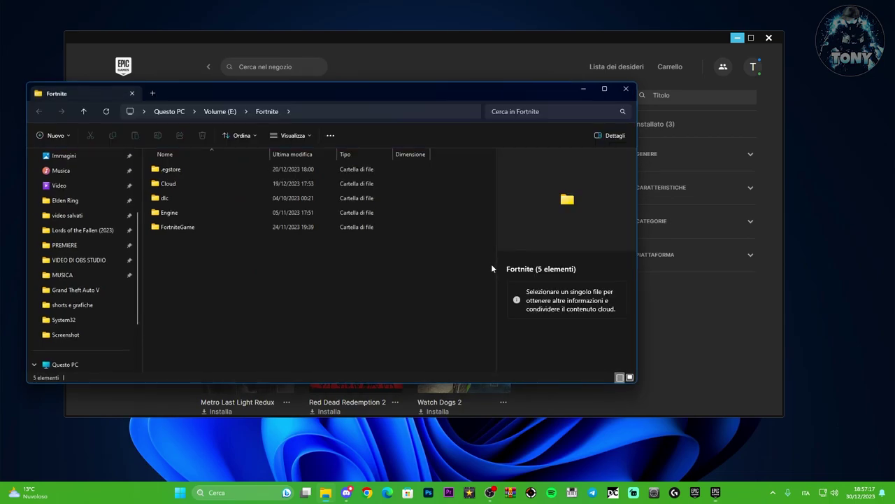
- Navigate from the Fortnite folder through FortniteGame and Binaries to the Win64 folder
drag(315, 93, 447, 78)
double_click(349, 212)
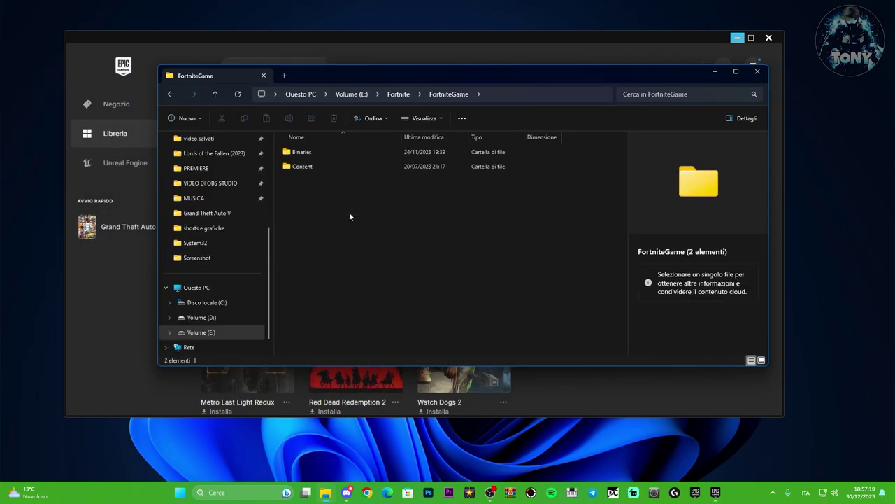
double_click(335, 151)
double_click(333, 165)
drag(363, 77, 365, 59)
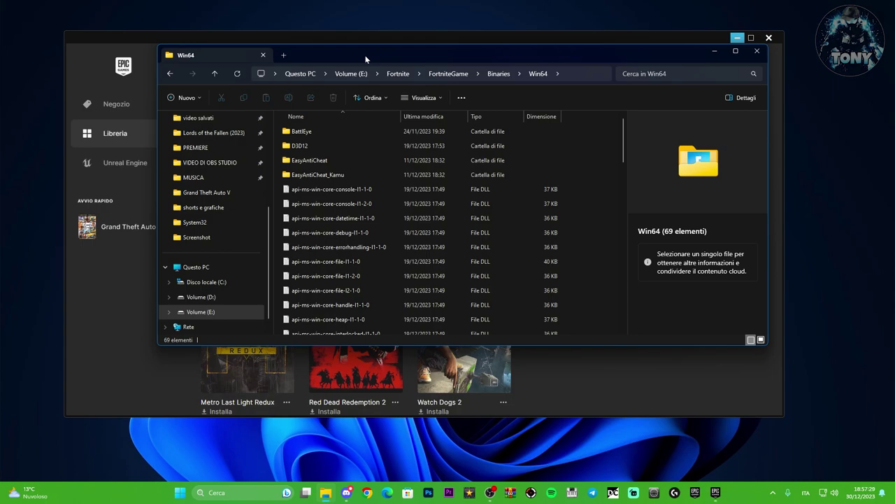
drag(336, 60, 319, 59)
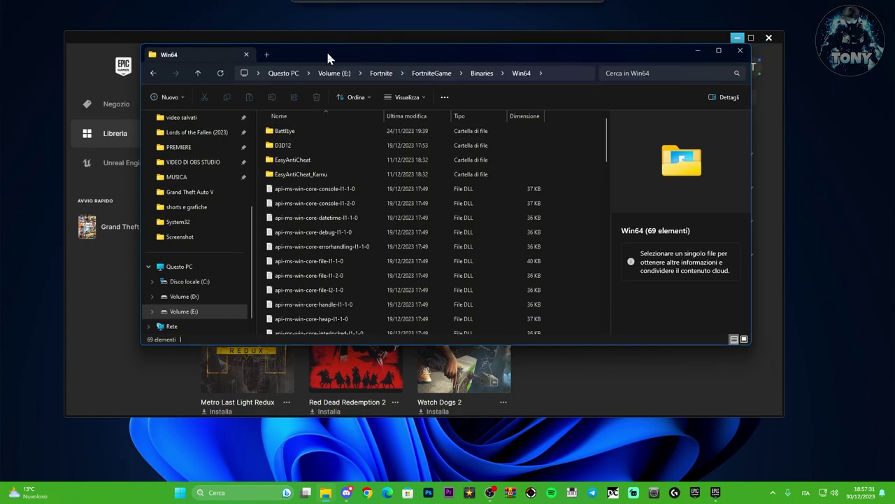
- Delete the EasyAntiCheat folder from the Win64 folder
click(331, 177)
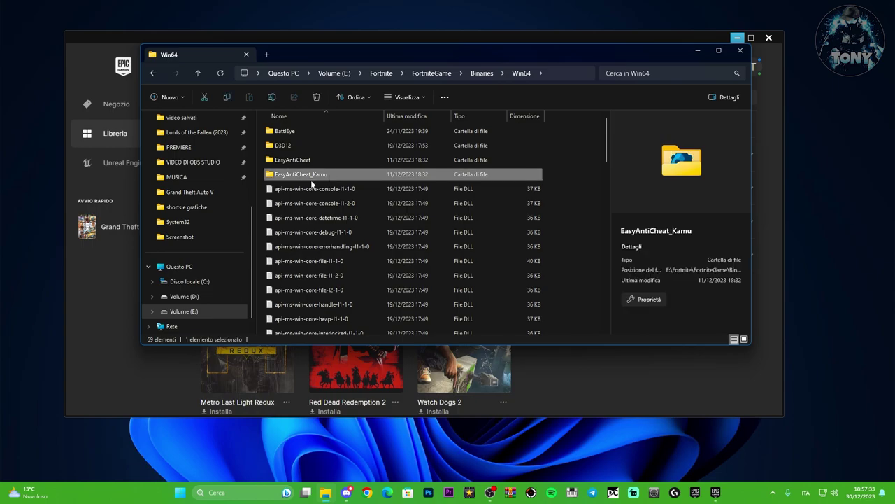
click(316, 158)
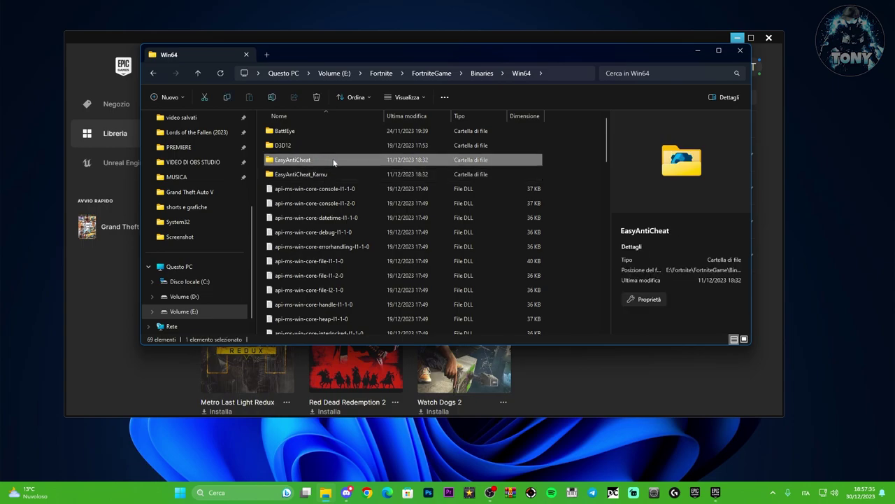
key(Delete)
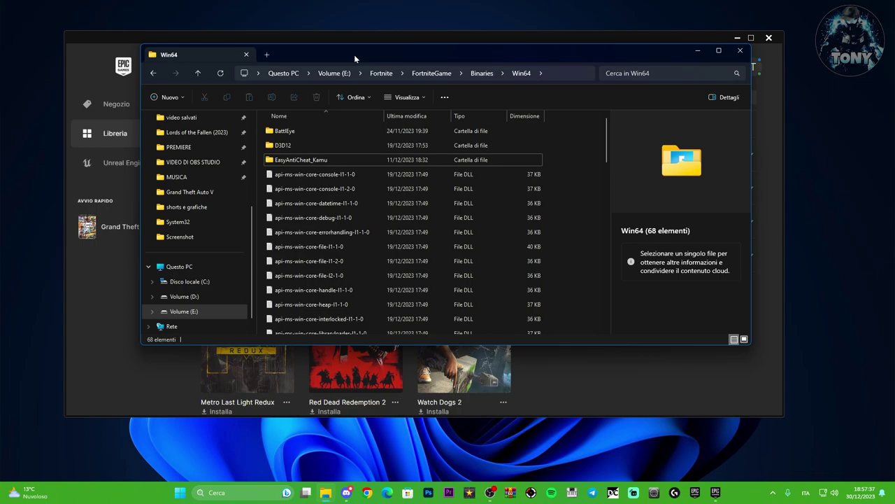
drag(354, 54, 346, 54)
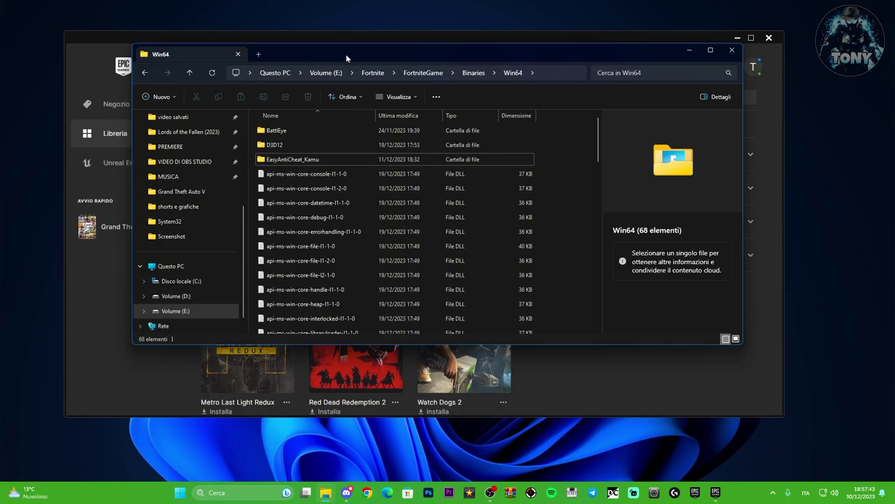
- Open the EasyAntiCheat_Kamu folder and launch the EasyAntiCheat_Setup application
click(337, 160)
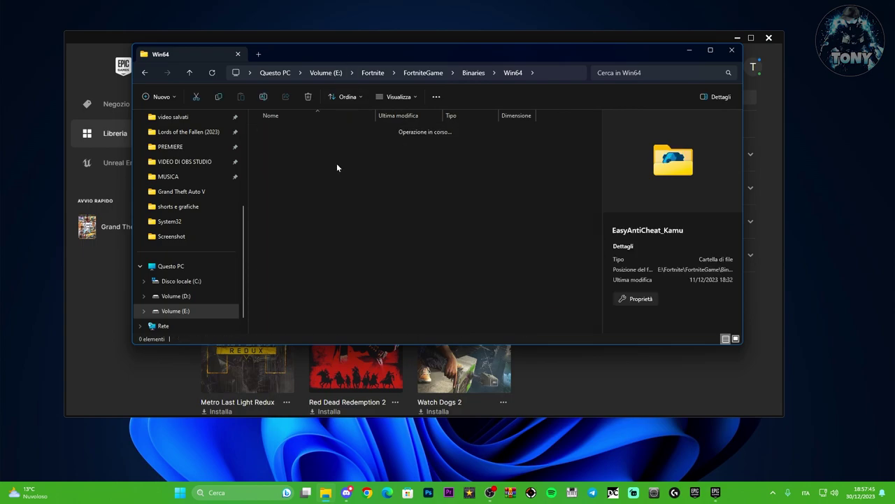
drag(332, 55, 325, 54)
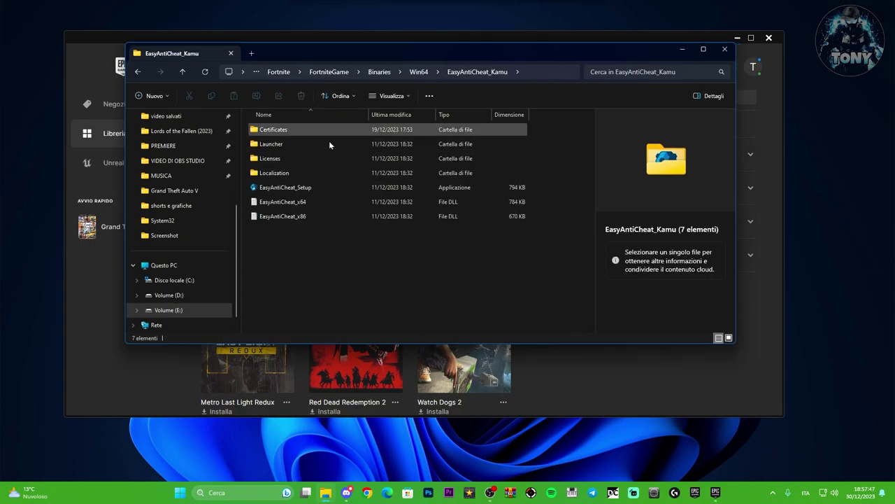
right_click(310, 192)
click(349, 254)
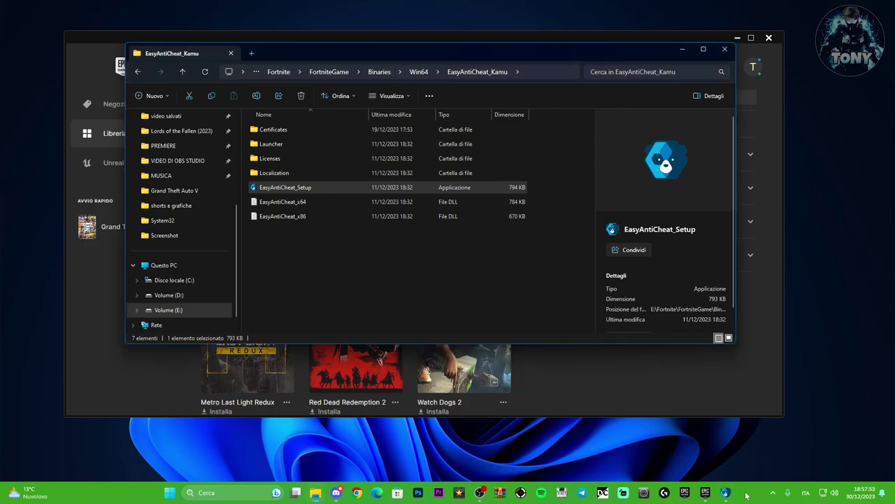
- Uninstall and reinstall the Easy Anti-Cheat service for Current (Game 217), and close the setup window
click(443, 253)
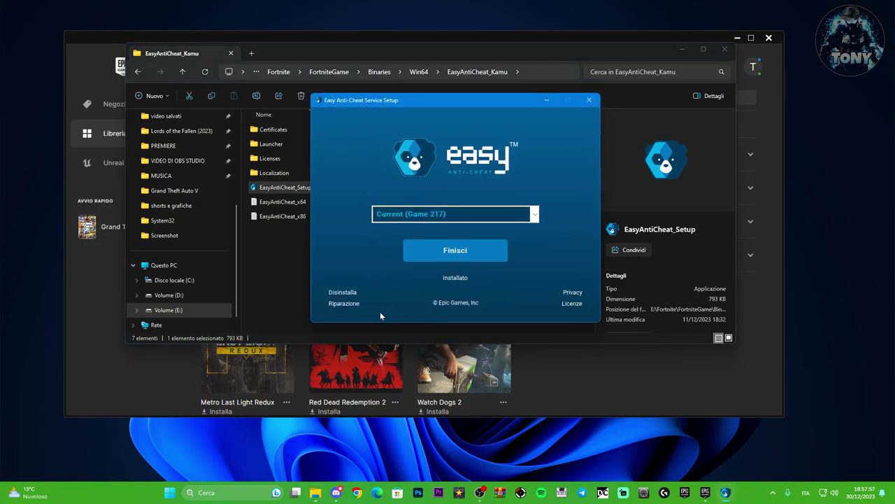
click(340, 292)
click(443, 251)
click(443, 250)
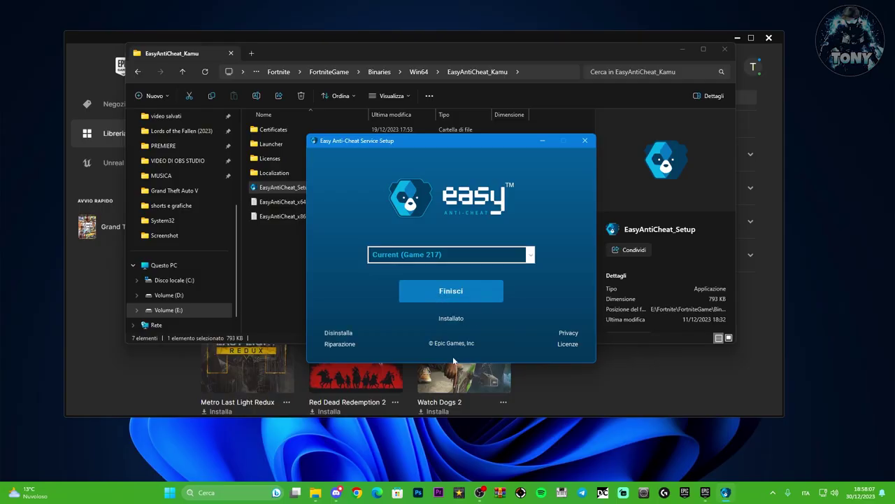
click(585, 140)
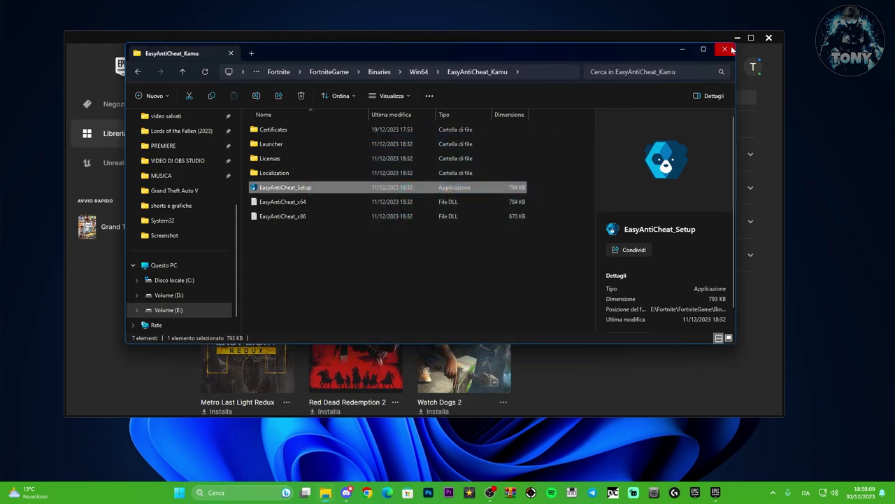
- Go back to the Win64 folder, delete the EasyAntiCheat_Kamu folder and close File Explorer
click(138, 72)
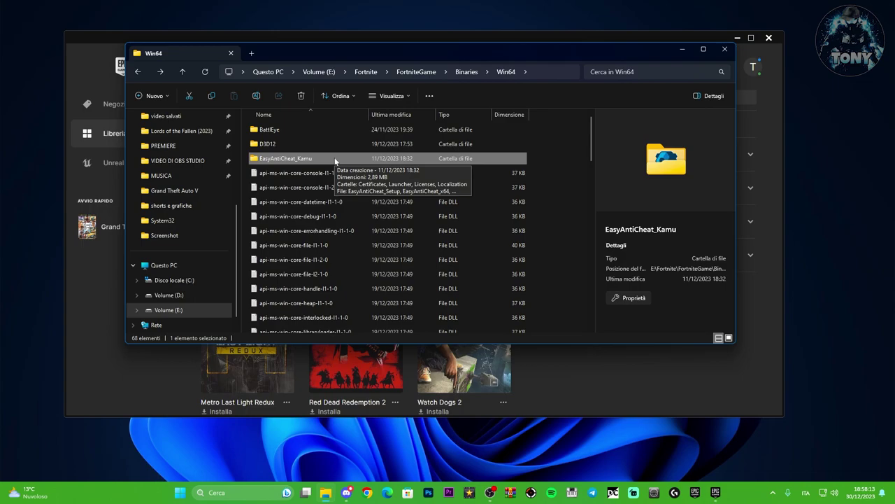
key(Delete)
click(724, 49)
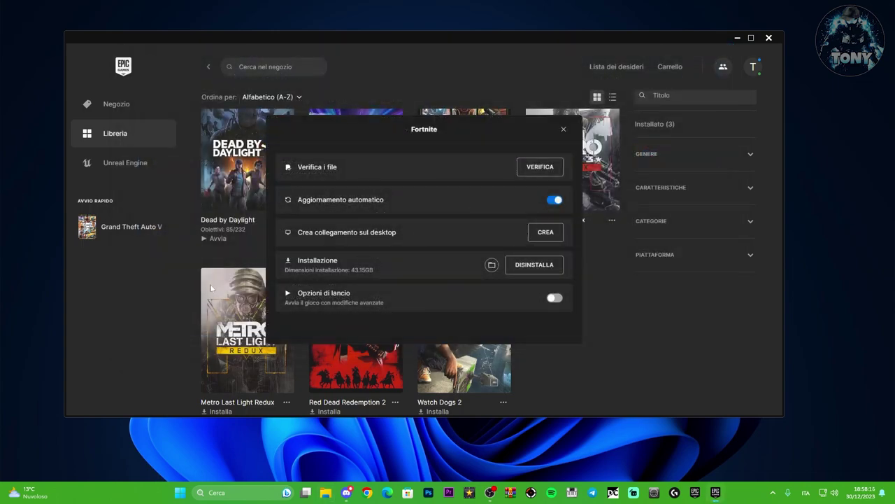
- Verify Fortnite's game files and check the launcher's download queue
click(547, 168)
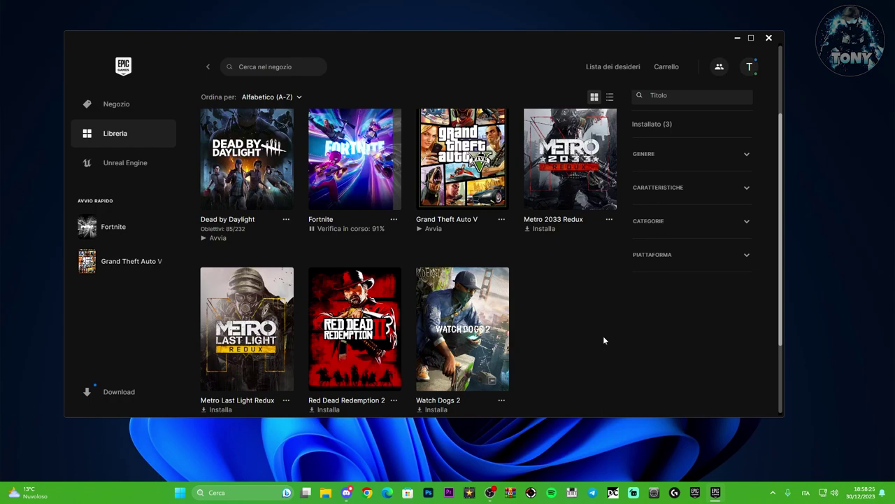
click(121, 393)
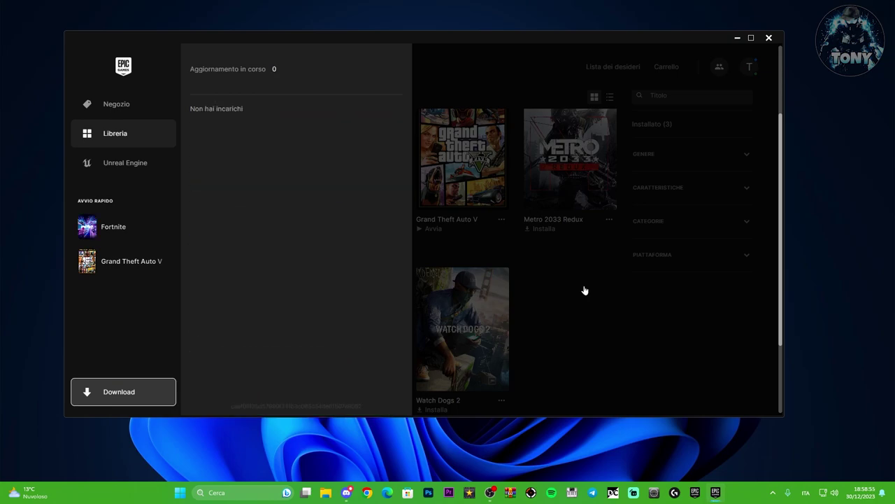
click(585, 291)
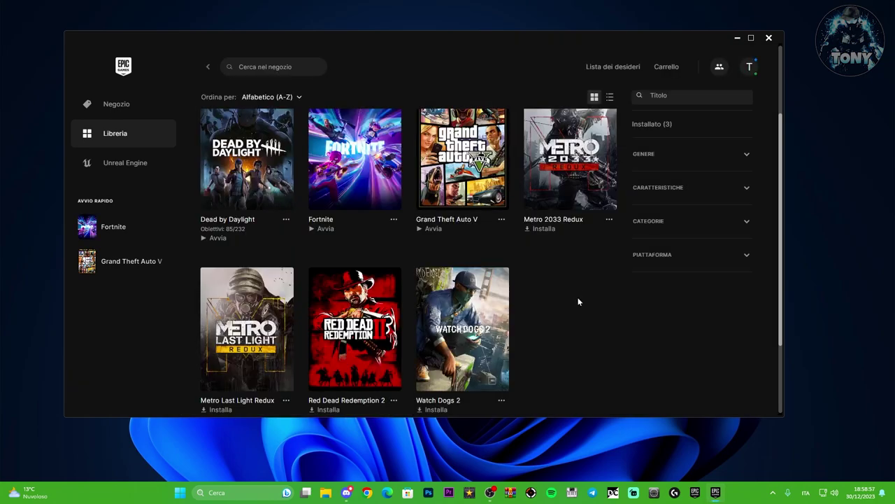
- Reopen Fortnite's installation folder from its management options and navigate to FortniteGame, Binaries, Win64
click(393, 221)
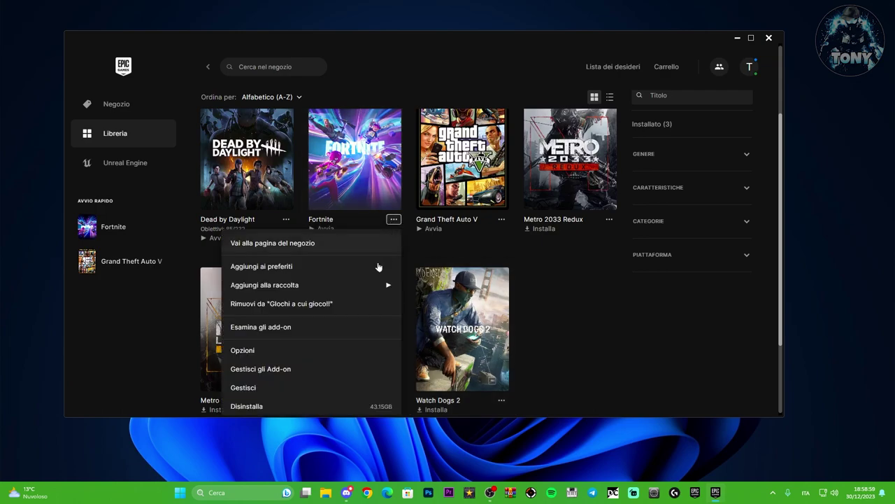
click(245, 387)
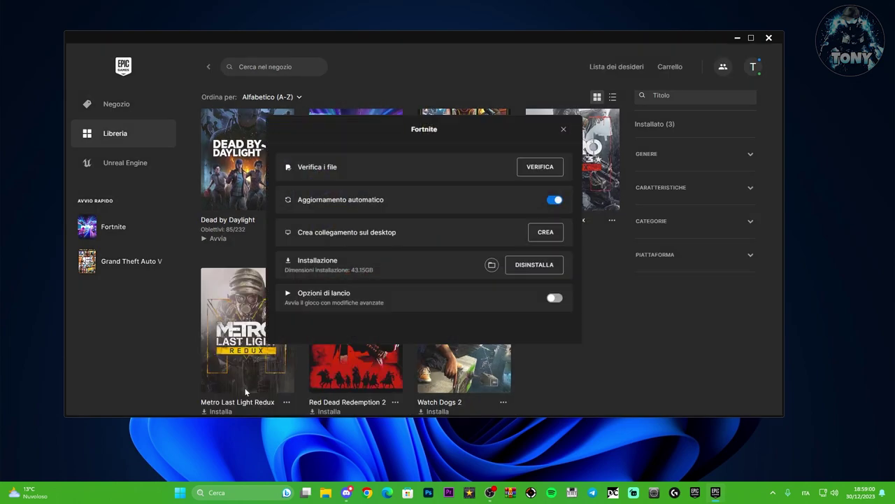
click(491, 264)
double_click(299, 129)
double_click(297, 129)
double_click(299, 144)
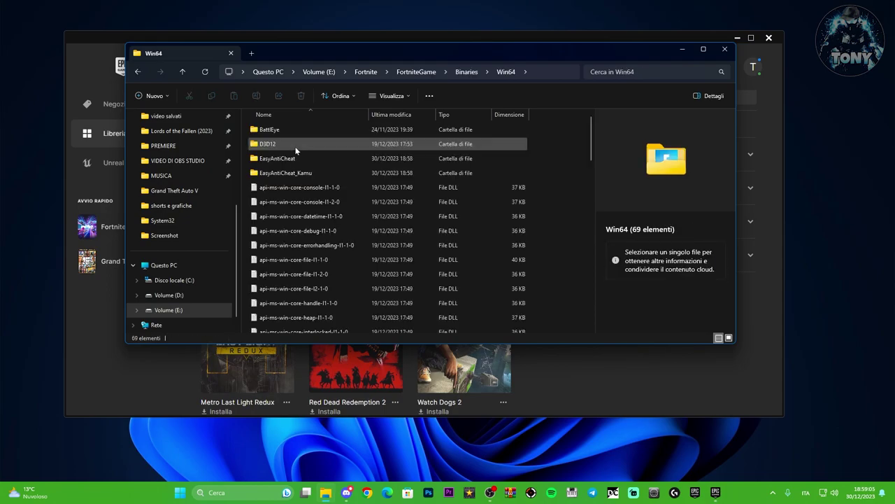
- Inspect EasyAntiCheat_EOS_Setup in the restored EasyAntiCheat folder and return to the Win64 folder
double_click(309, 158)
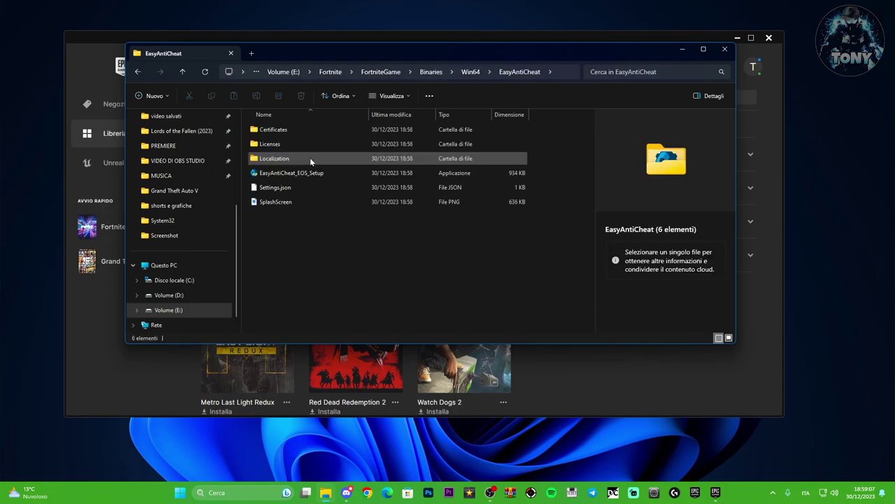
click(314, 174)
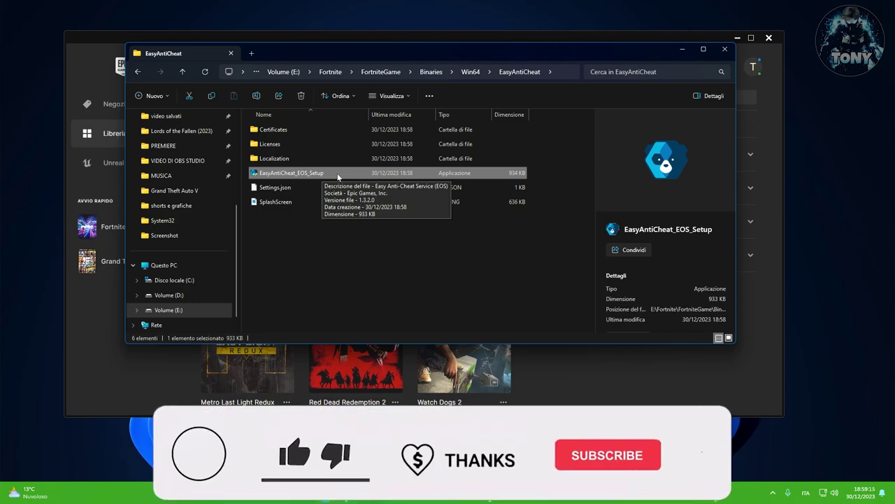
key(alt+Left)
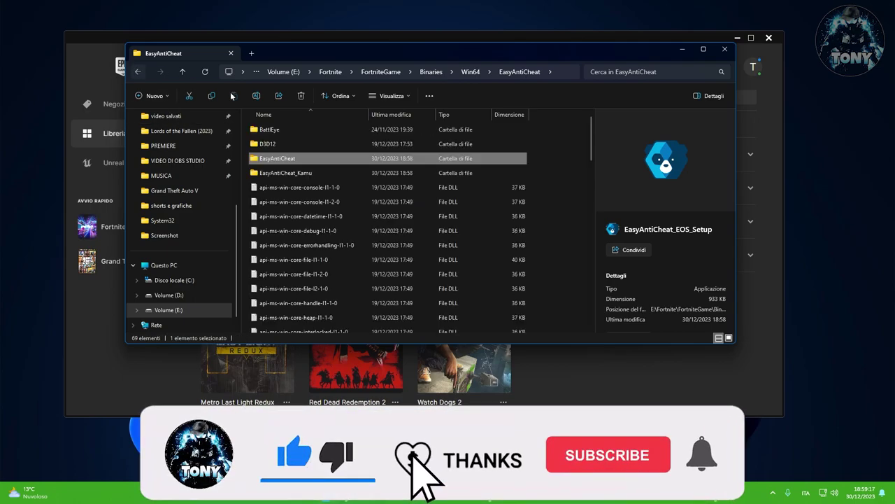
- Open the restored EasyAntiCheat_Kamu folder and launch its EasyAntiCheat_Setup application
click(328, 175)
double_click(329, 175)
click(330, 175)
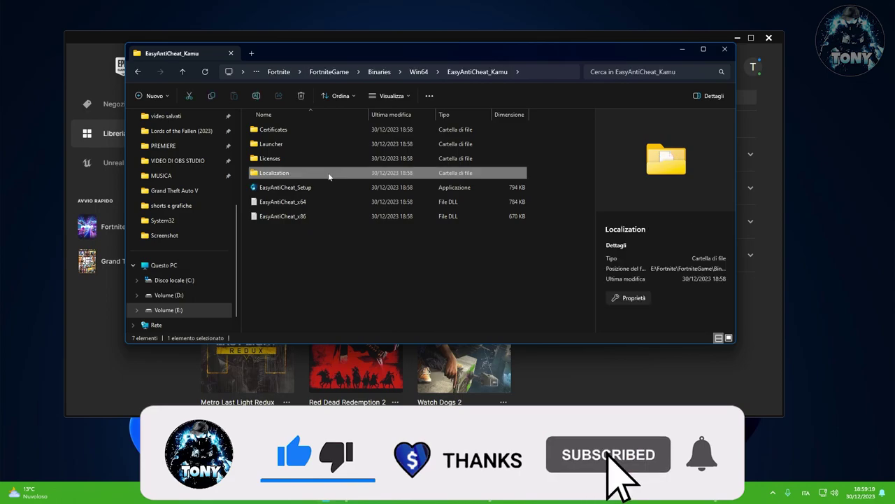
click(332, 189)
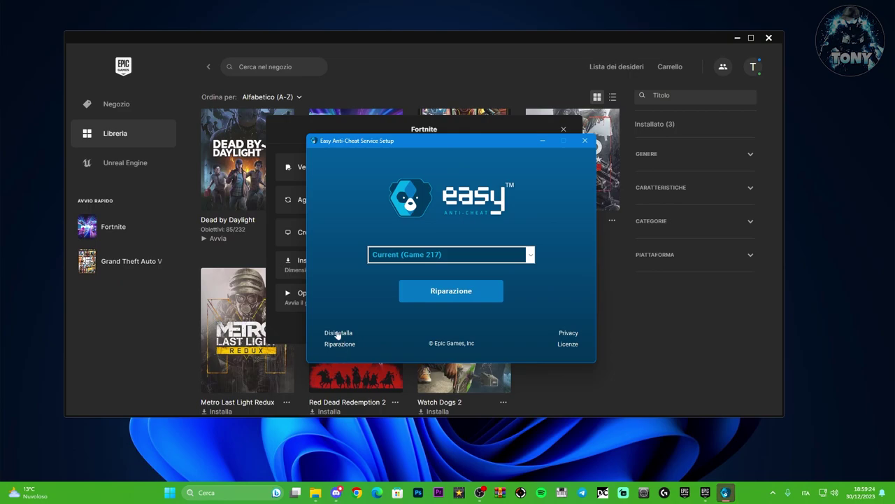
- Uninstall, reinstall and repair the Easy Anti-Cheat service for Current (Game 217), and finish the setup
click(337, 334)
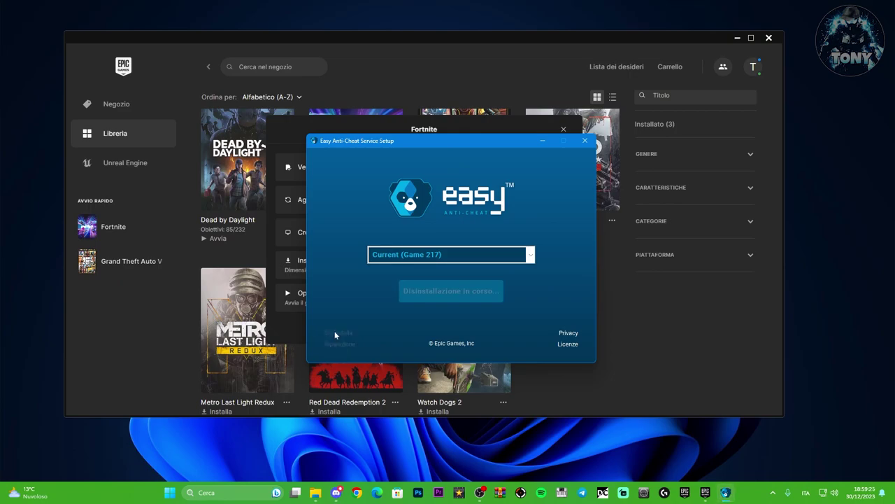
click(430, 292)
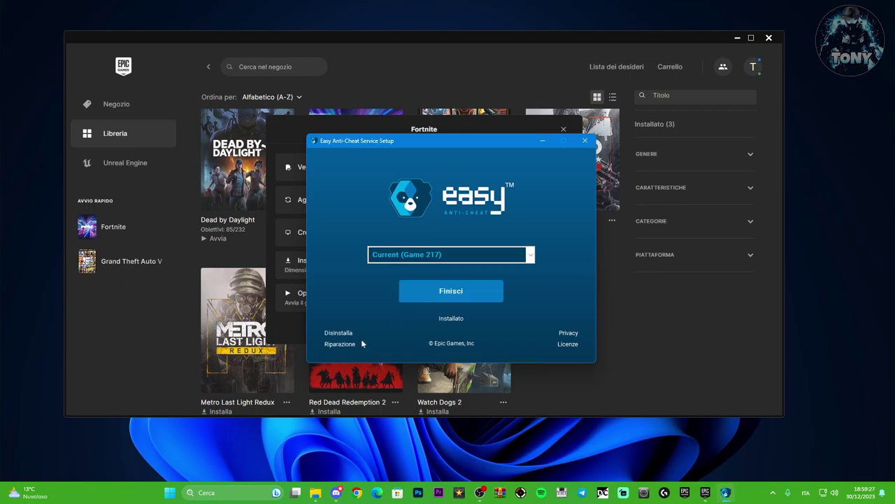
click(338, 345)
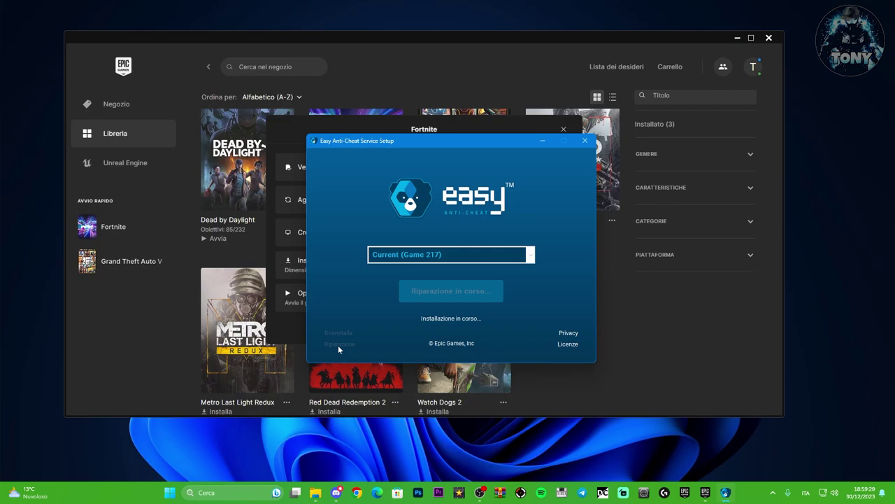
click(452, 290)
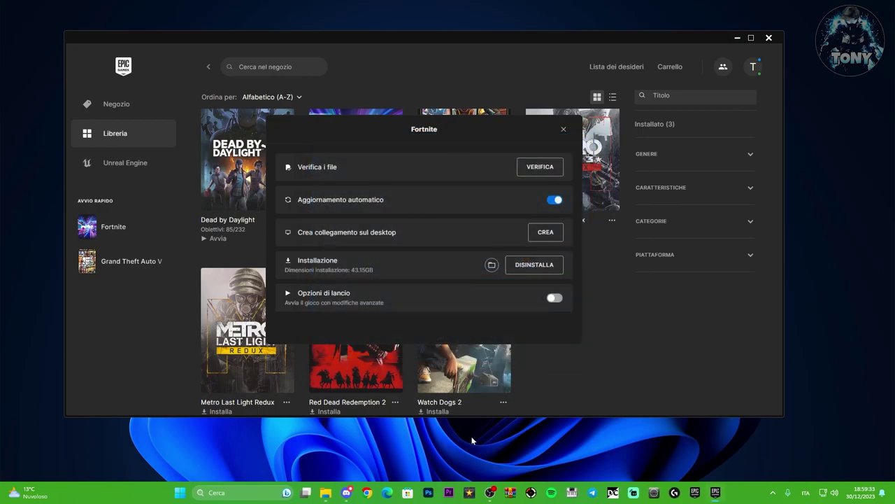
- Review the game choices in Easy Anti-Cheat Service Setup, keep Current (Game 217) selected, and close the setup
click(326, 492)
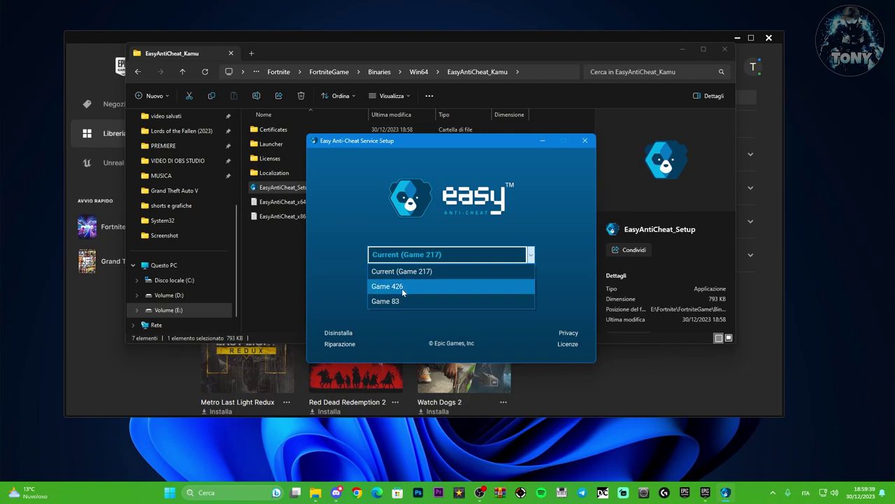
click(381, 271)
click(585, 141)
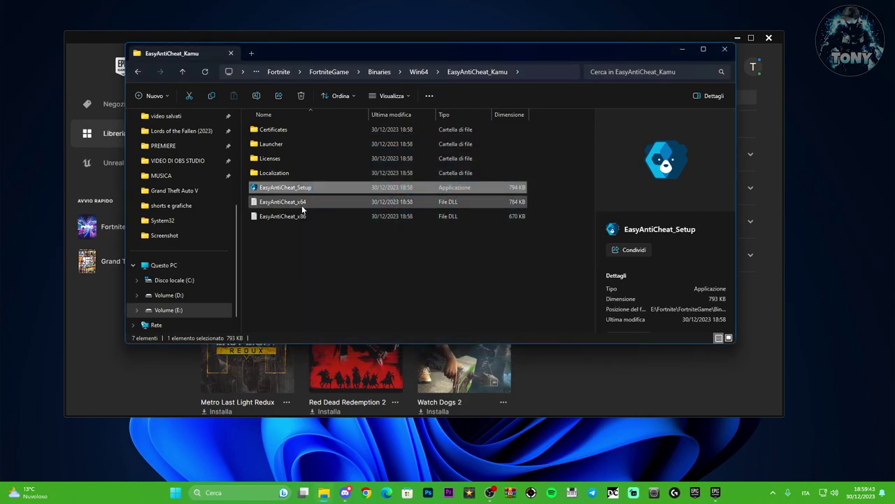
- In EasyAntiCheat_Setup's compatibility properties, disable full-screen optimizations and enable running the program as administrator
right_click(327, 188)
click(375, 362)
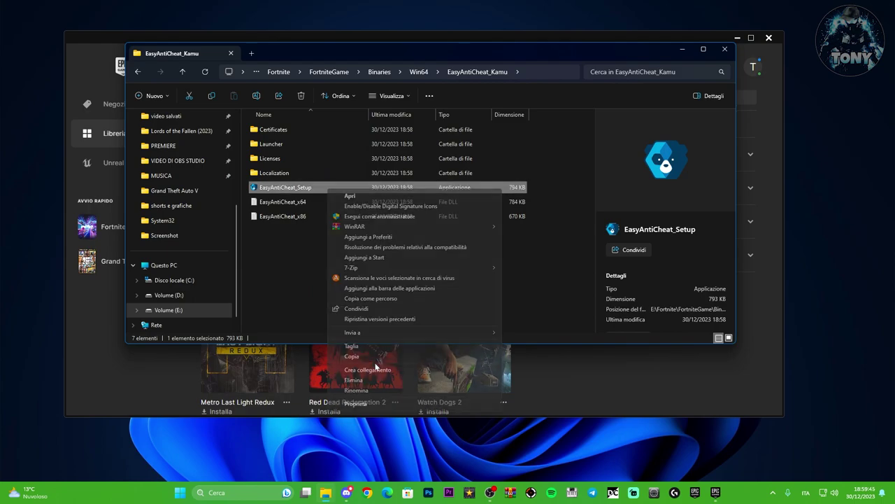
click(358, 406)
drag(419, 202, 386, 138)
click(388, 157)
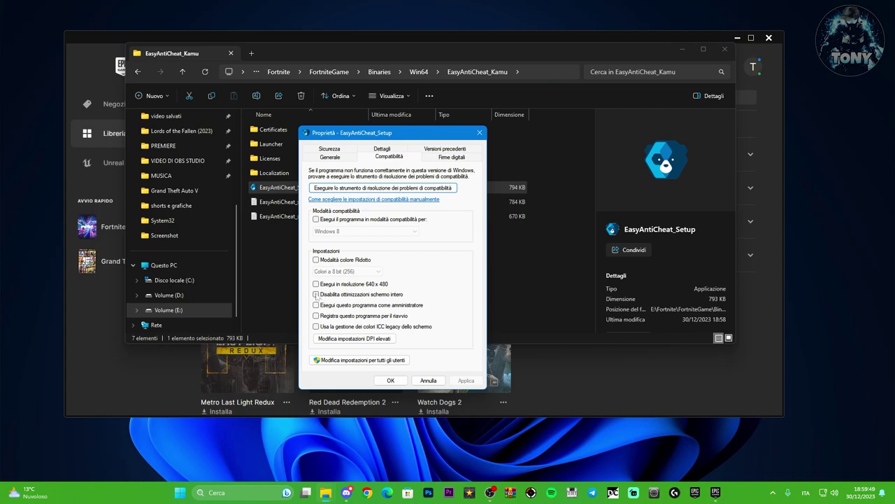
click(317, 294)
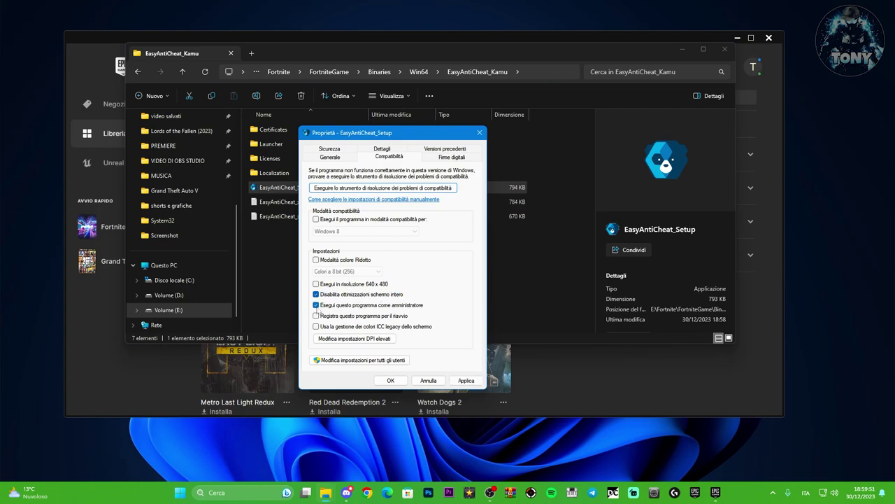
- Disable full-screen optimizations and enable running as administrator for all users of EasyAntiCheat_Setup, and apply the changes
click(328, 360)
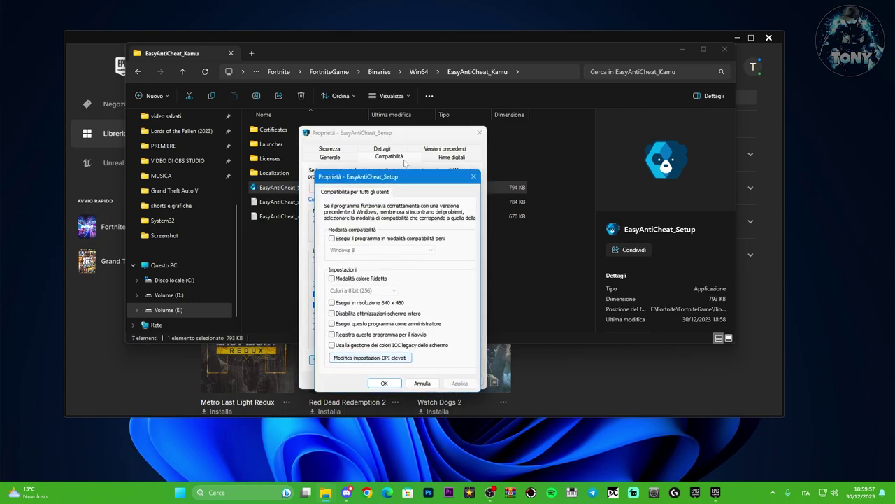
drag(408, 180, 553, 138)
click(476, 270)
click(604, 340)
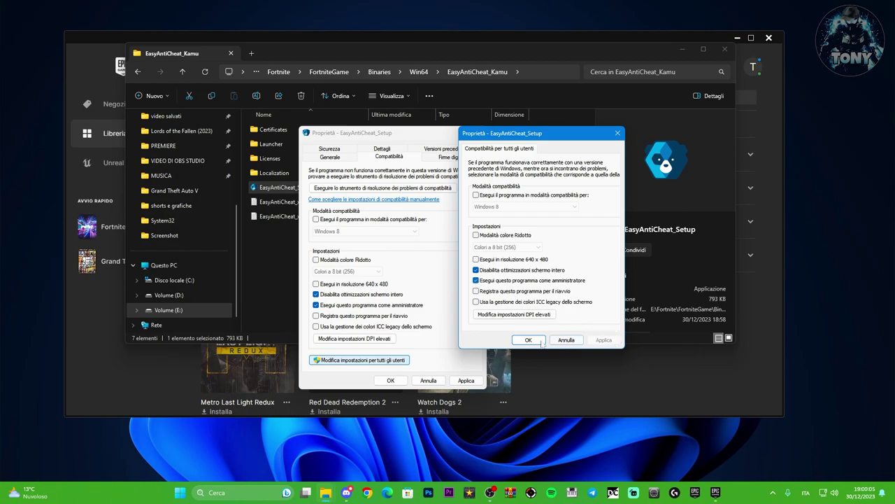
click(529, 341)
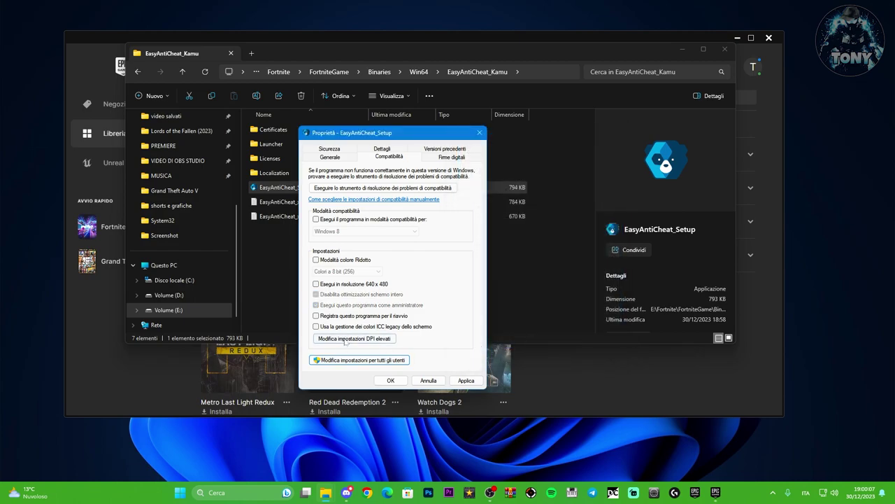
- Enable the program DPI correction and override high DPI scaling with Sistema (avanzato) for EasyAntiCheat_Setup
click(346, 339)
click(343, 307)
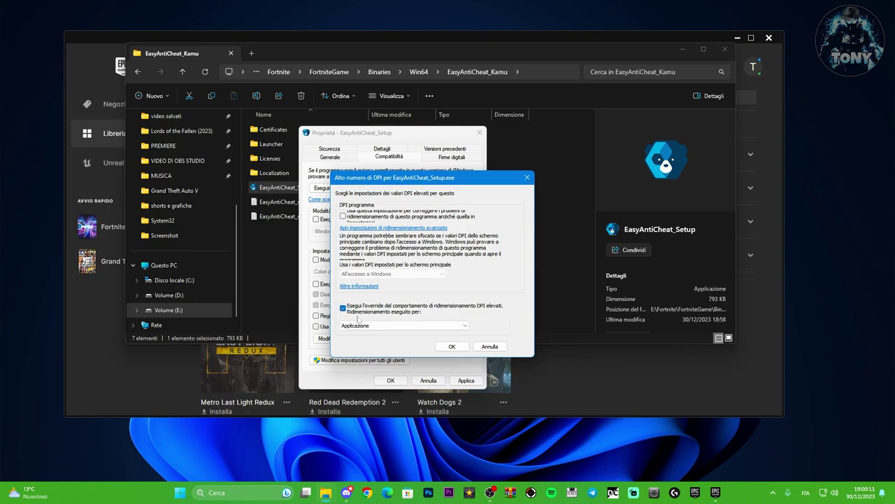
click(344, 216)
click(367, 326)
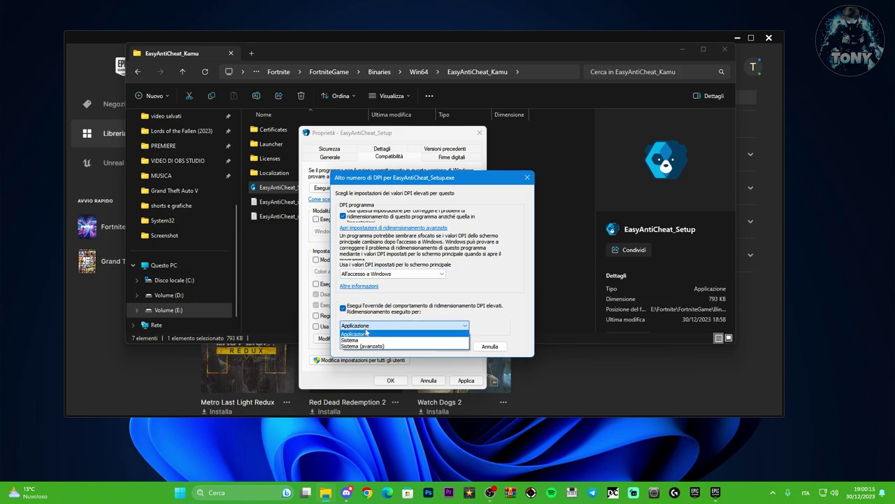
click(360, 347)
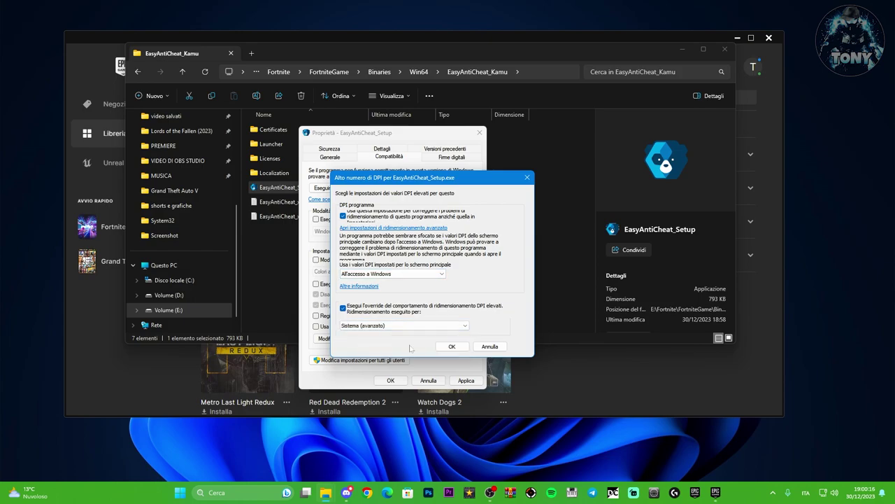
click(455, 347)
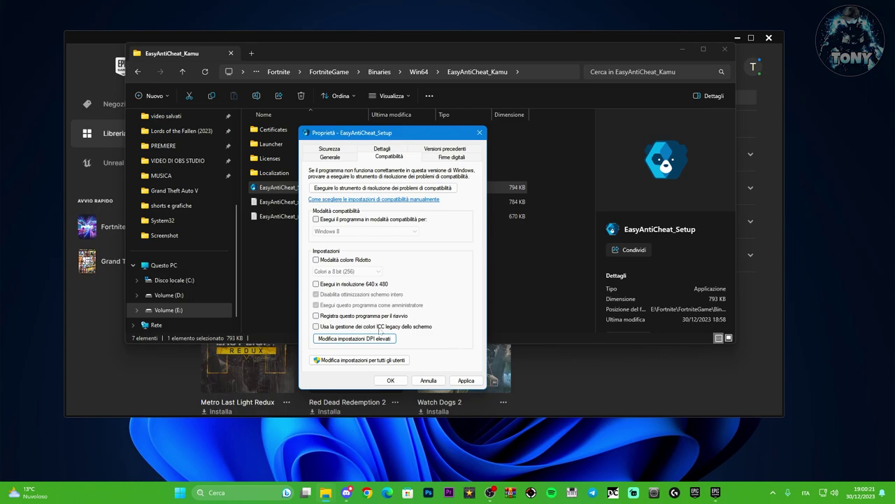
- Try Windows 8 compatibility mode for EasyAntiCheat_Setup, look through the Windows version choices, and close the properties without applying
drag(429, 137, 450, 106)
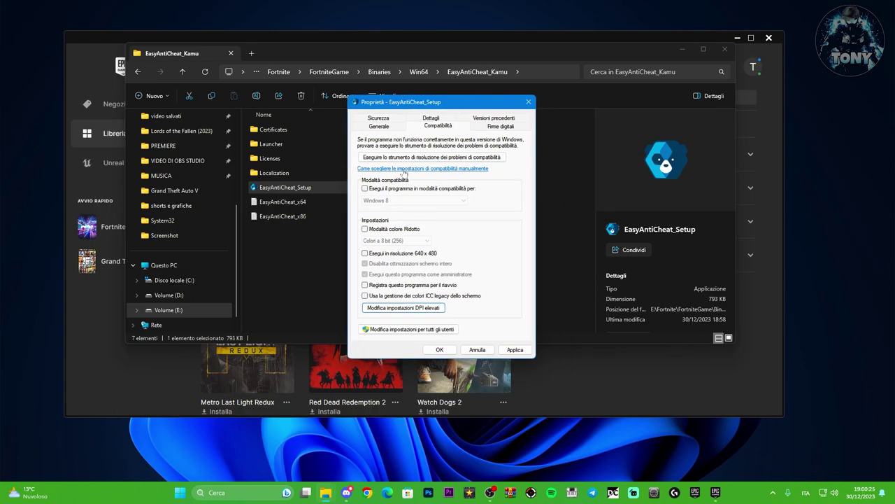
click(368, 190)
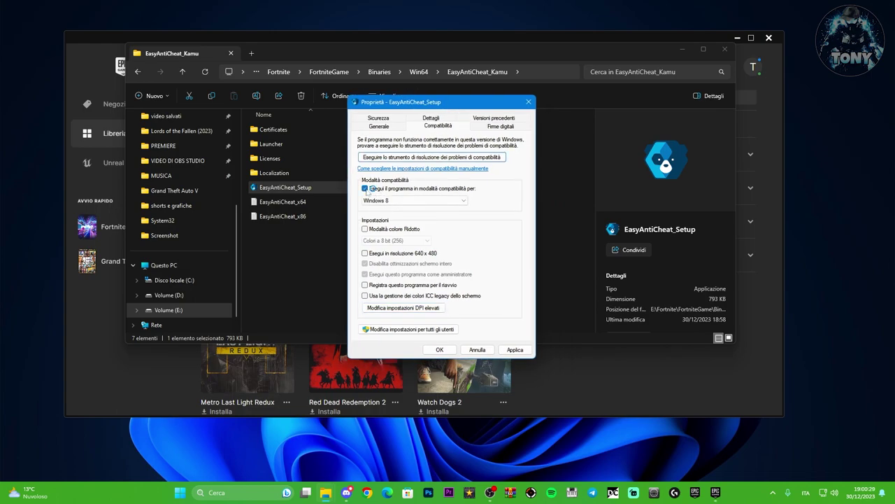
click(408, 200)
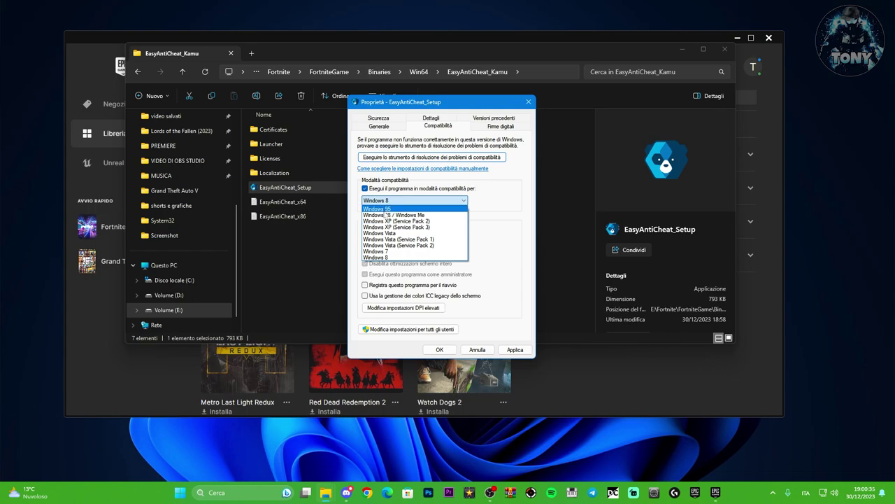
click(499, 250)
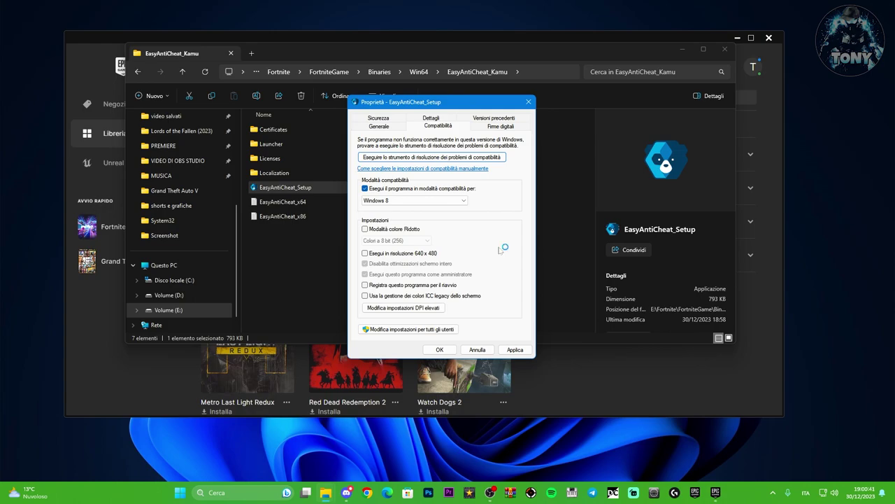
click(528, 102)
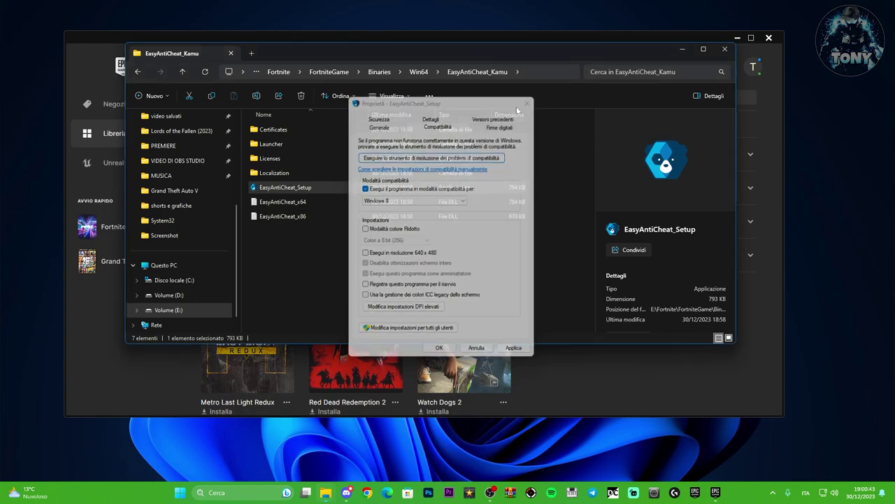
- Return to the Win64 folder to check both EasyAntiCheat folders, and close the folder window and Fortnite's management options
click(139, 73)
click(290, 160)
click(301, 172)
click(303, 162)
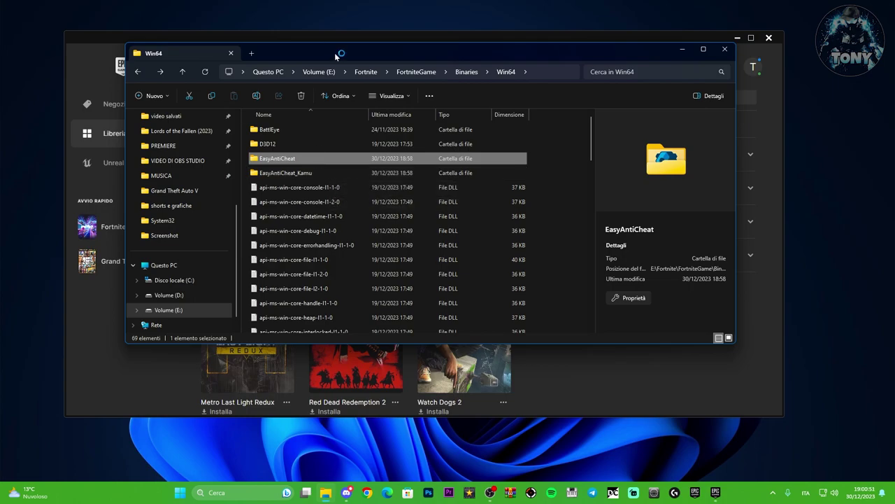
drag(337, 57, 321, 56)
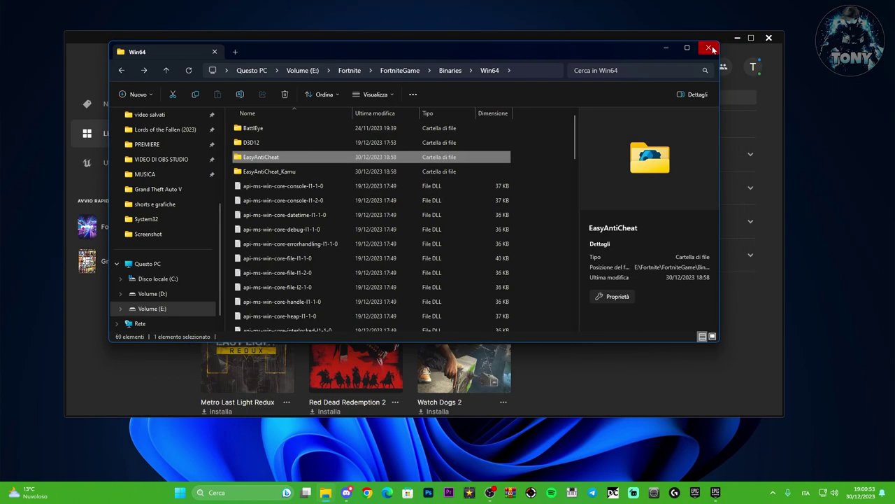
click(710, 49)
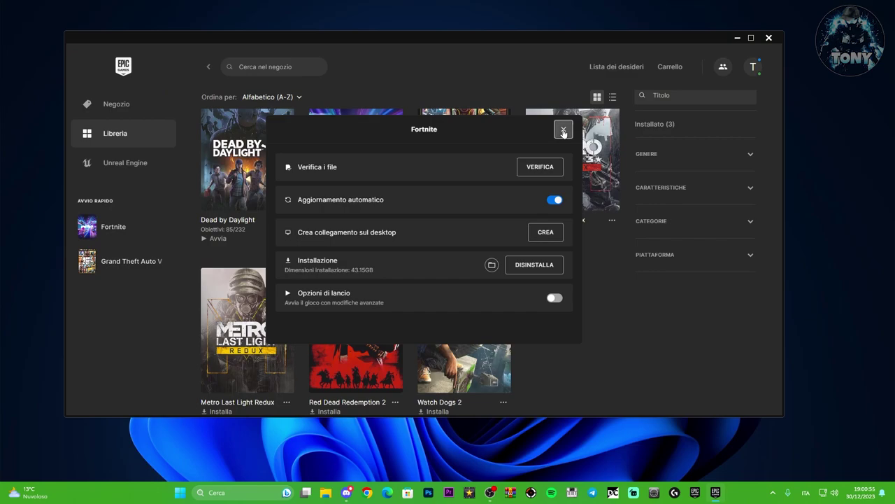
click(564, 131)
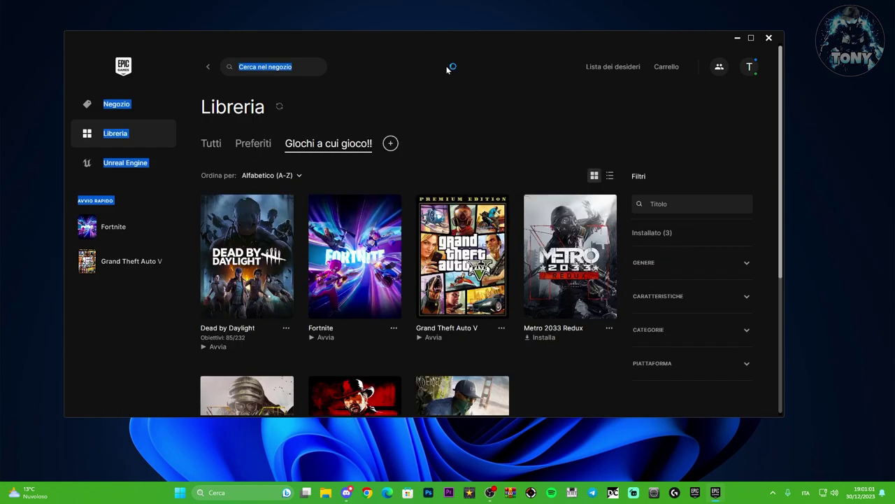
- Open the list of apps allowed through the firewall from Windows Security's firewall and network protection
click(773, 492)
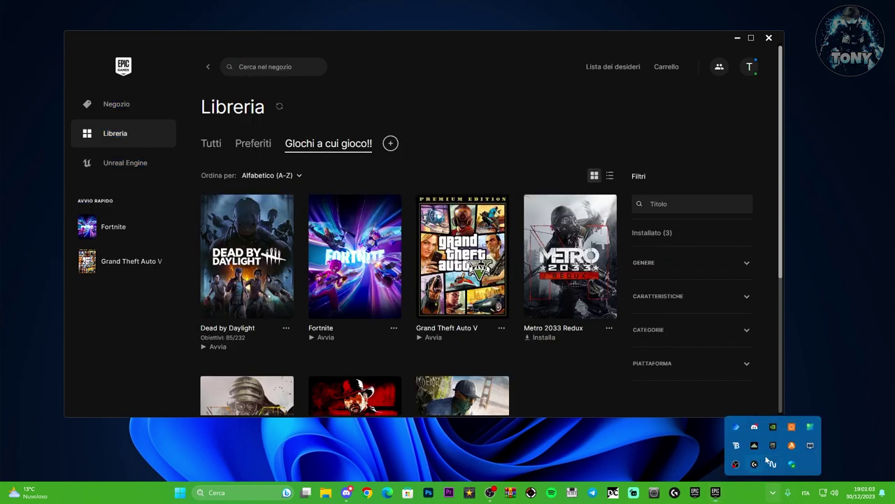
click(793, 464)
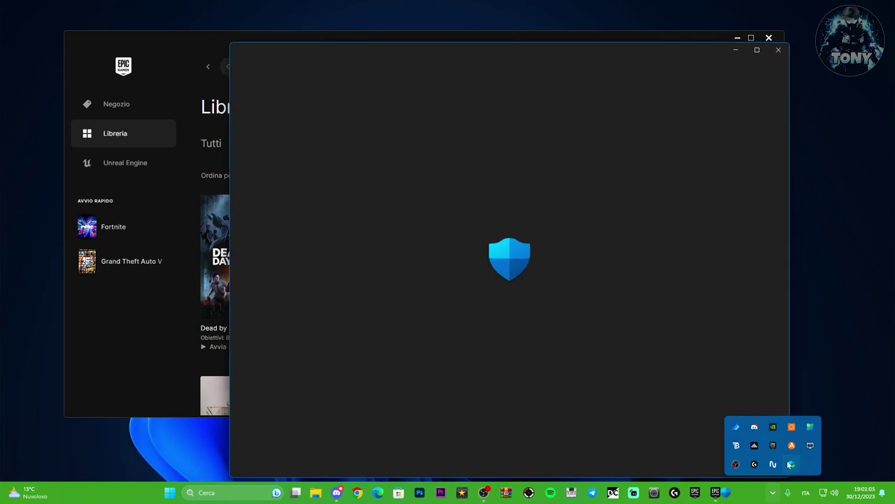
drag(512, 46, 412, 24)
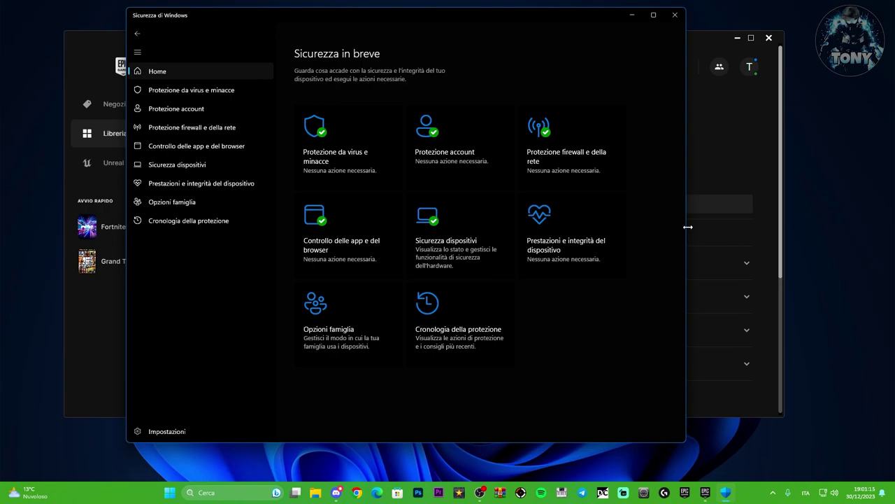
click(157, 129)
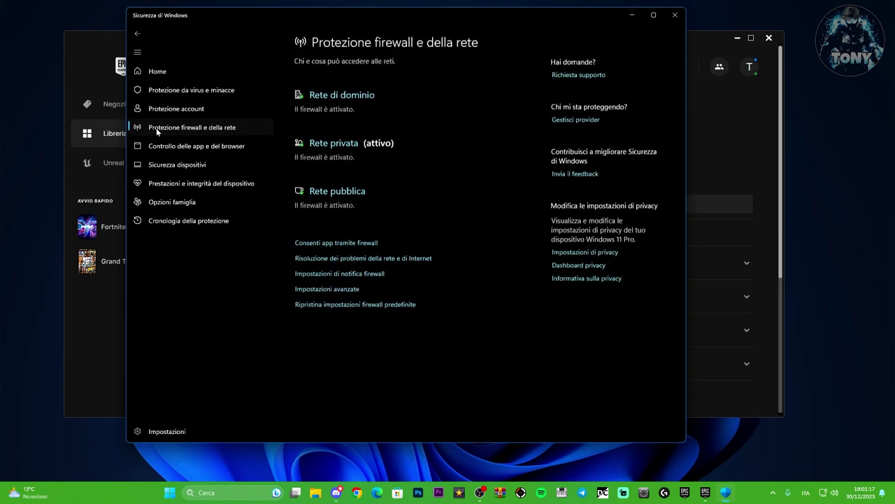
click(315, 243)
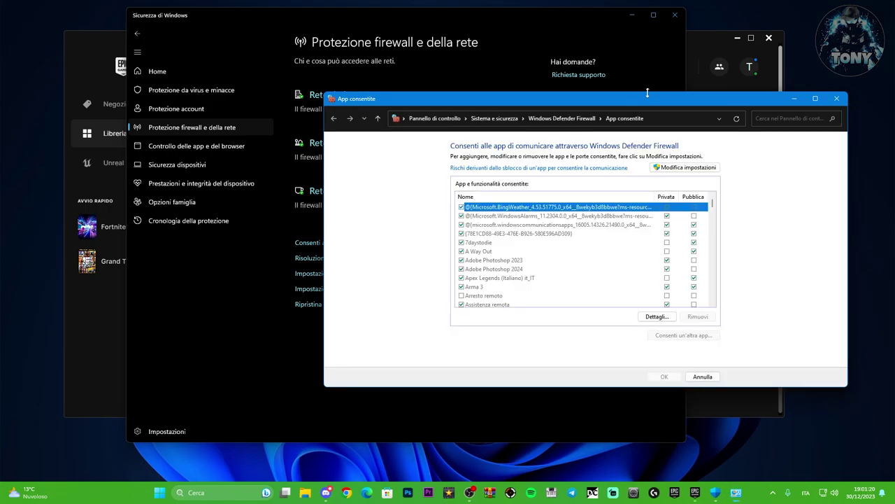
drag(648, 93, 456, 70)
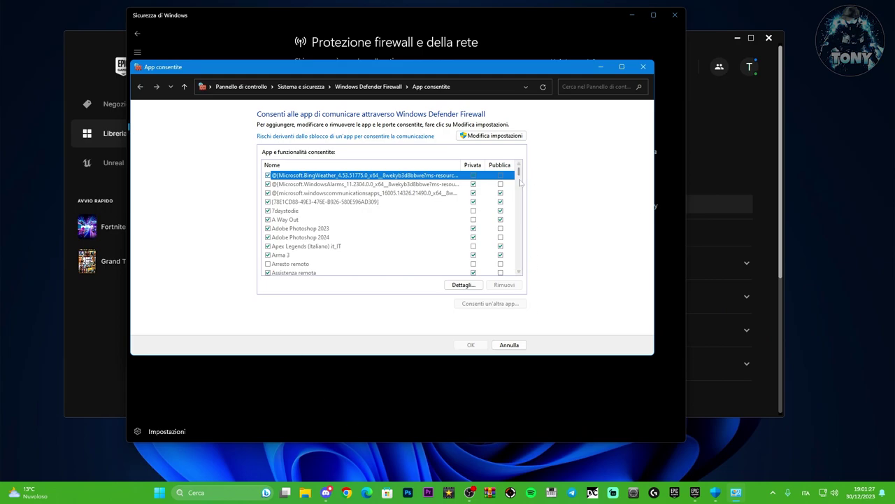
- Unlock the allowed-app settings and browse for another app in Fortnite, FortniteGame, Binaries, Win64 on Volume (E:)
click(489, 137)
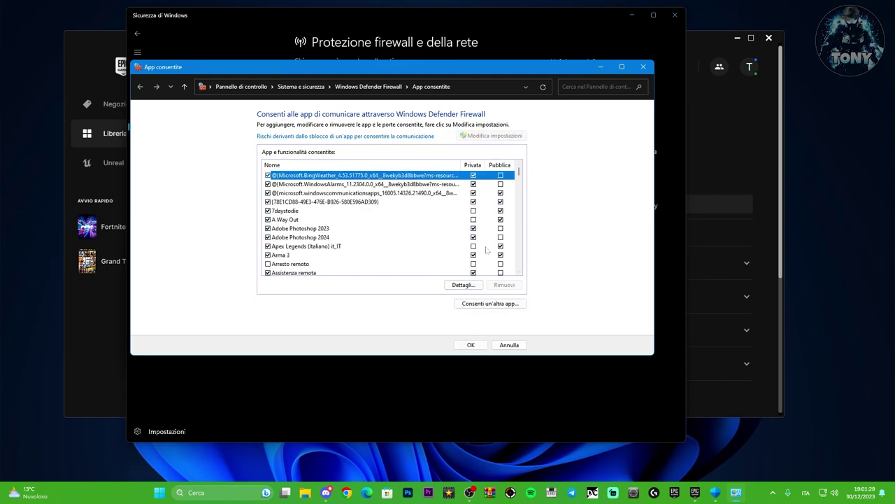
click(489, 303)
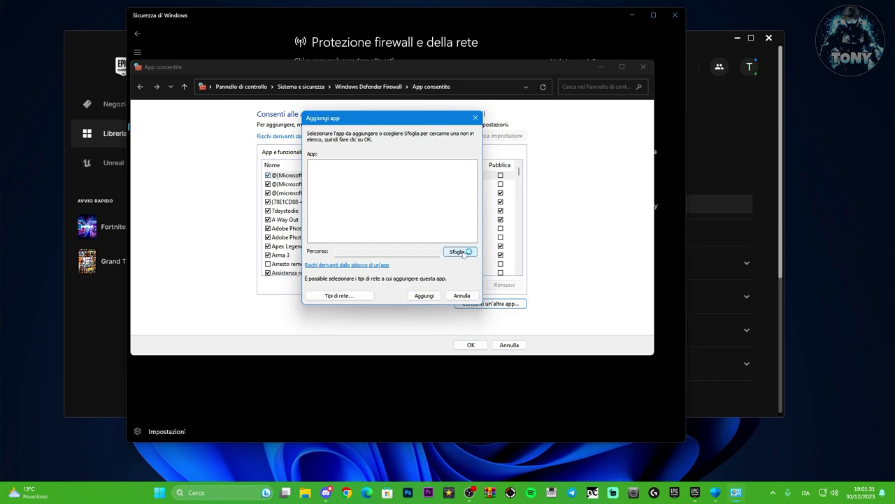
click(460, 251)
click(352, 307)
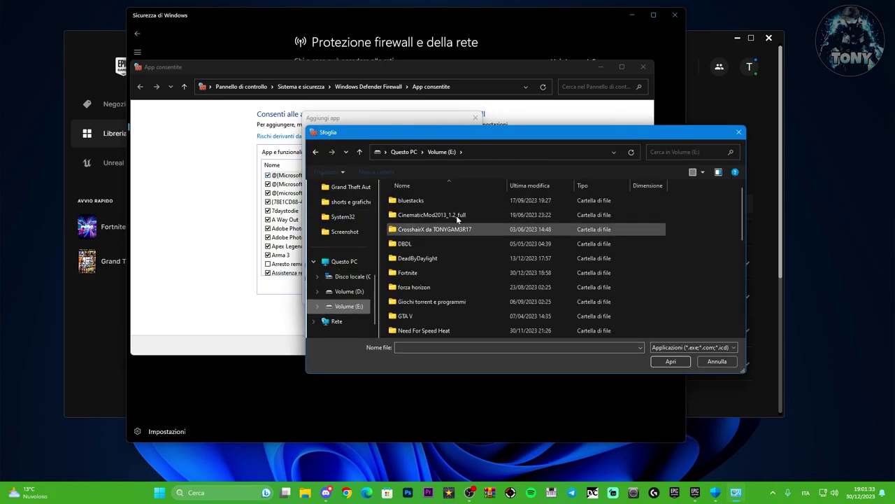
double_click(439, 273)
double_click(433, 258)
double_click(424, 198)
double_click(407, 215)
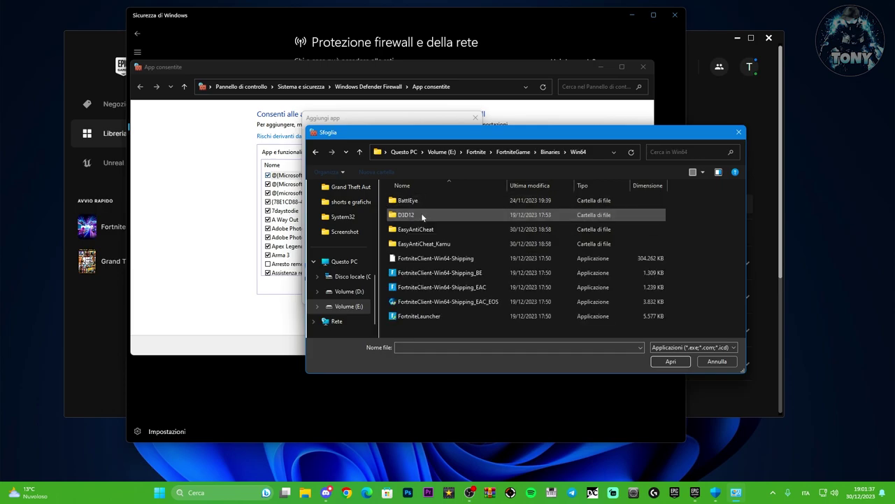
- Choose FortniteClient-Win64-Shipping_EAC_EOS and add it to the apps allowed through the firewall
click(471, 258)
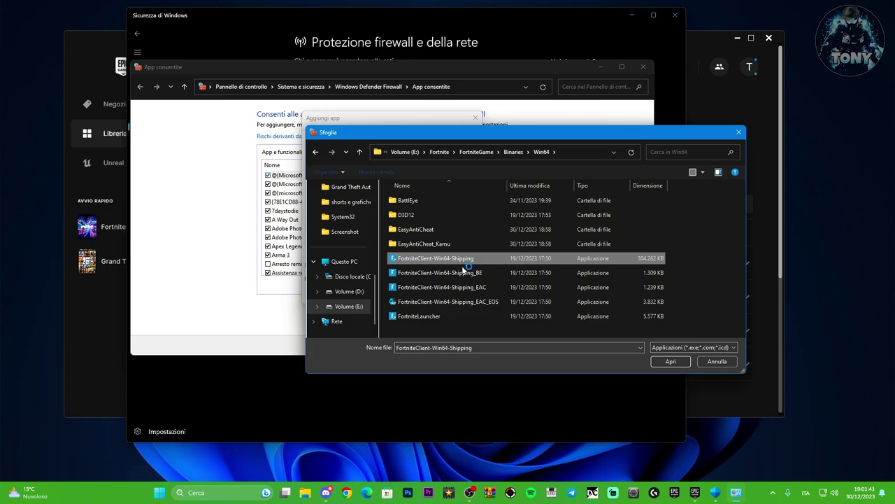
click(432, 304)
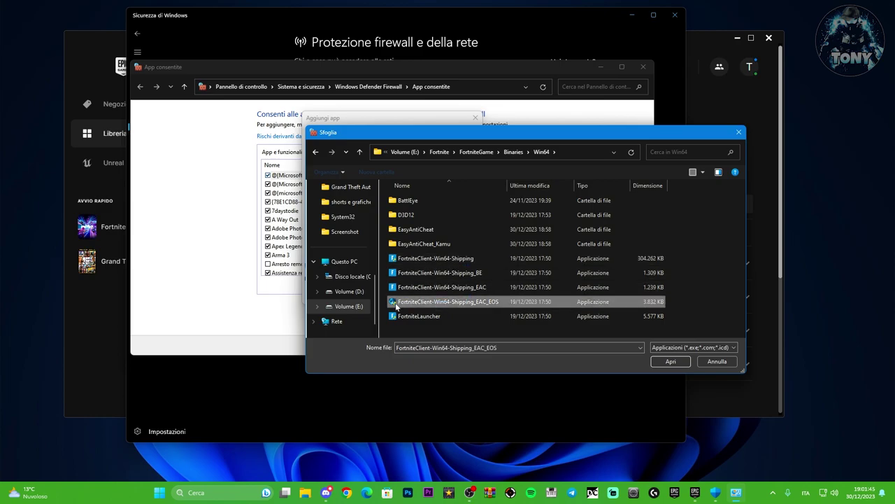
click(670, 361)
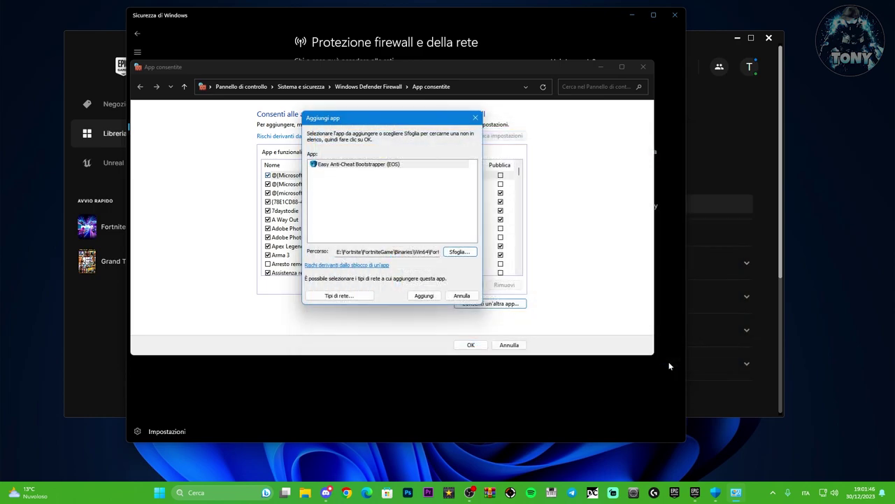
click(423, 295)
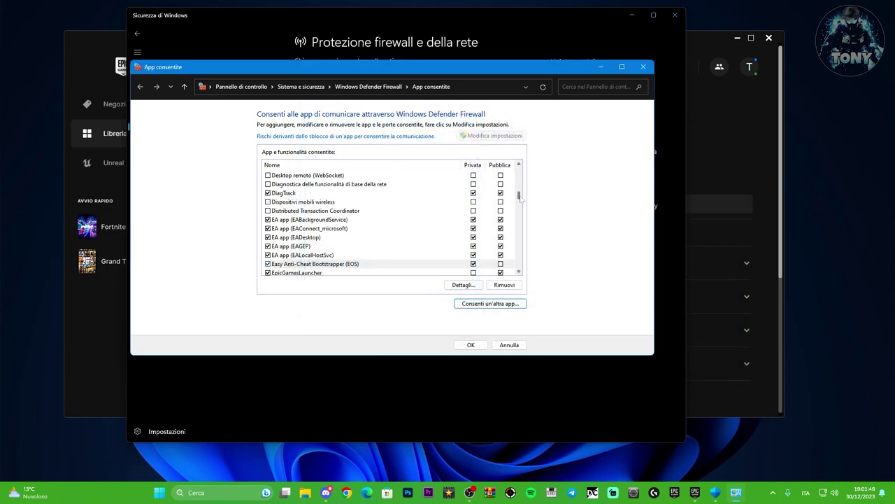
- Save the allowed-app changes with Easy Anti-Cheat Bootstrapper (EOS) included, close Windows Security and minimise the Epic Games launcher
scroll(510, 219, down, 2)
click(470, 344)
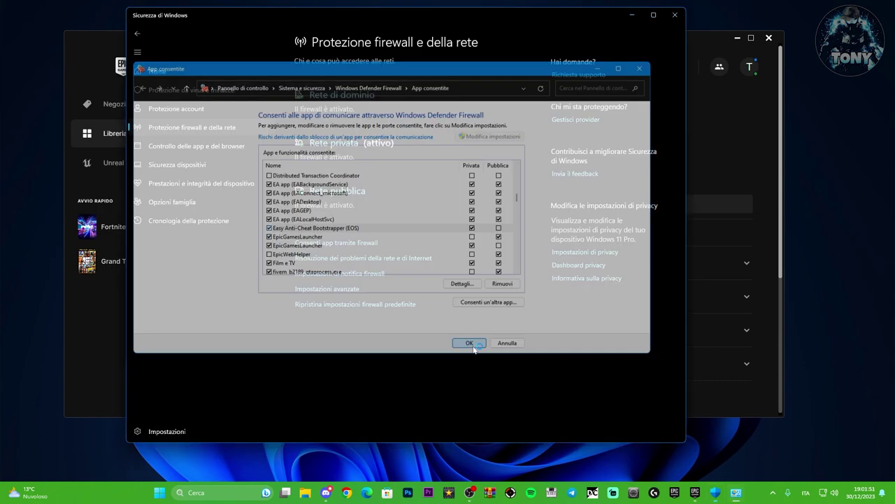
click(674, 15)
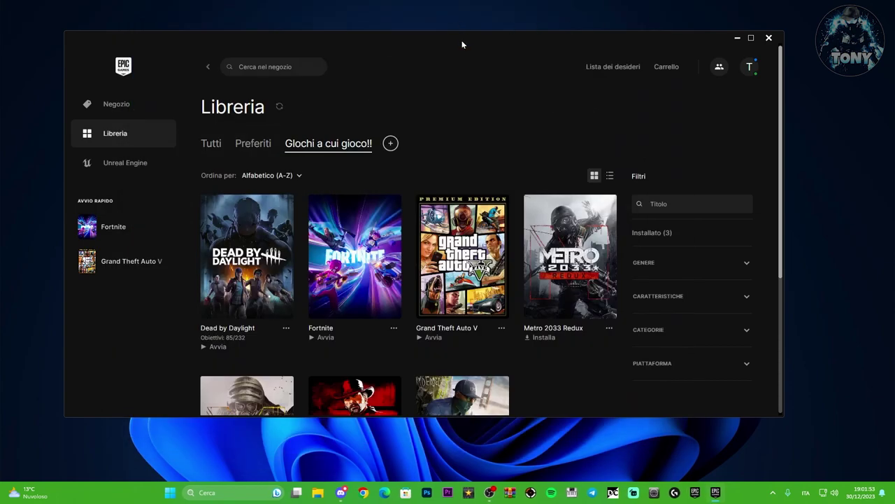
drag(461, 42, 439, 37)
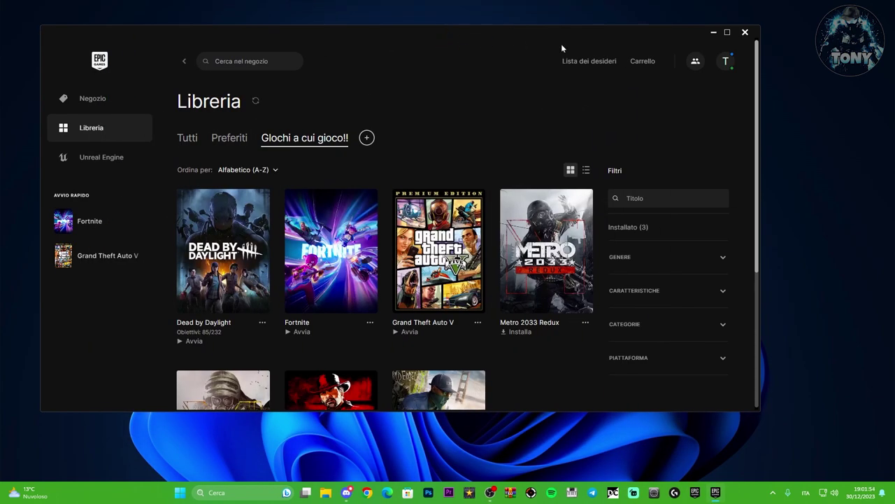
click(714, 32)
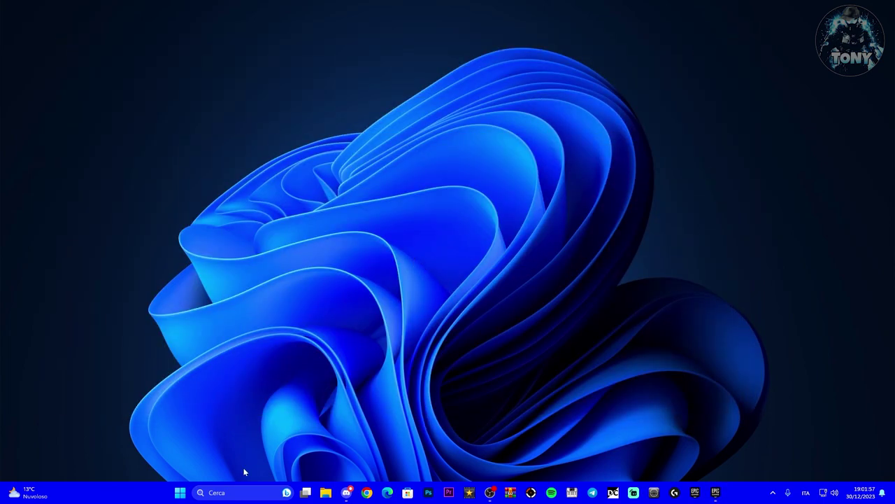
- Open the Windows Services console (Servizi) and find the Easy Anti-Cheat and Epic Online Services entries
click(224, 492)
text(servizi)
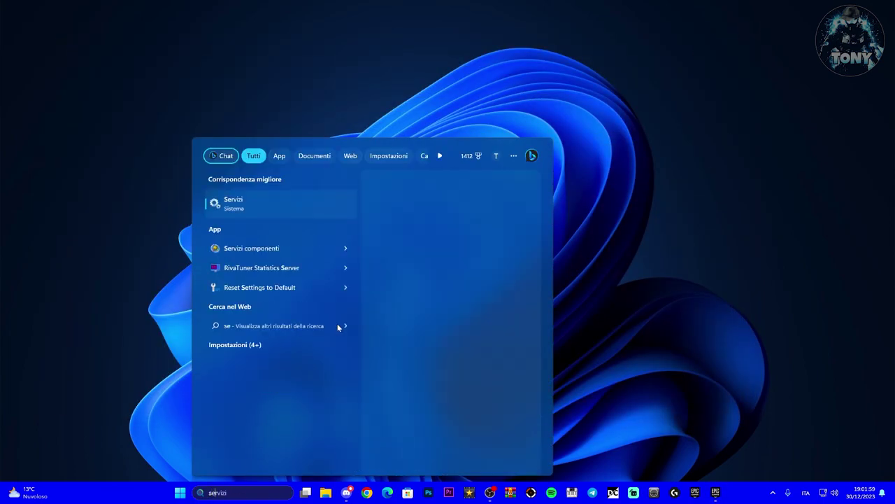
click(238, 202)
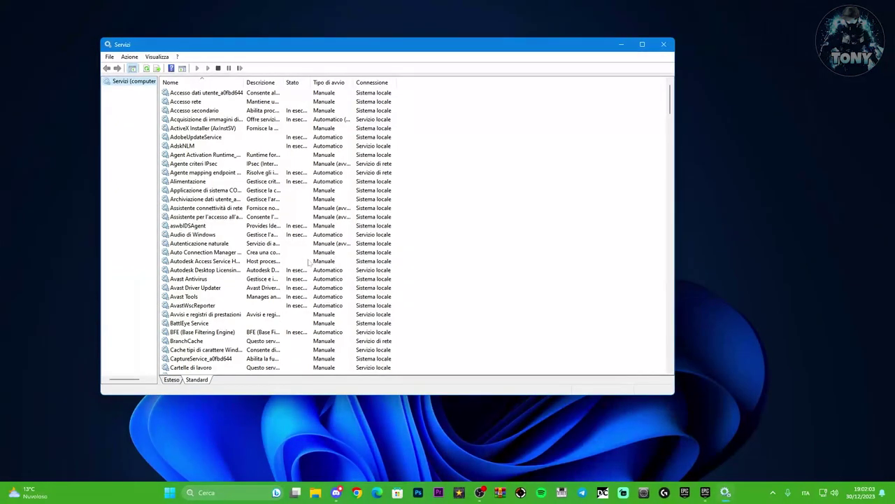
drag(328, 53, 402, 58)
scroll(405, 140, down, 20)
scroll(406, 195, up, 20)
scroll(366, 248, up, 20)
scroll(366, 246, down, 20)
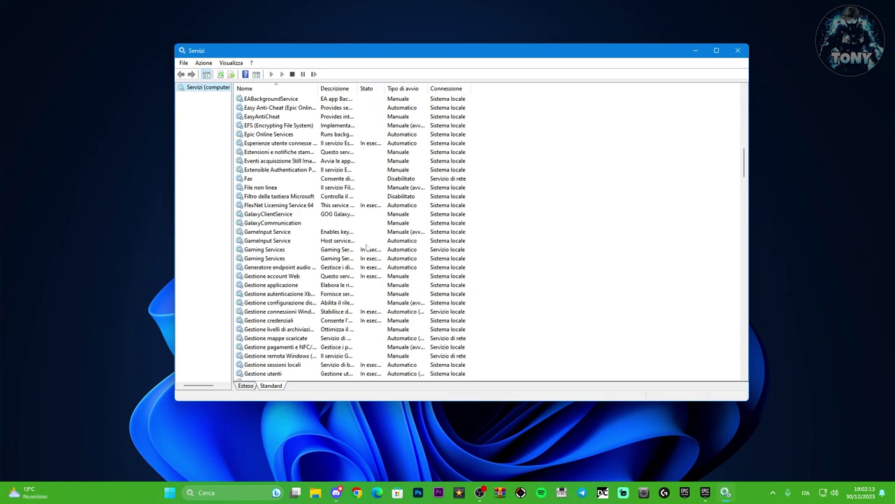
scroll(366, 248, up, 2)
- Apply the Automatico startup type to the Epic Online Services service and start it
click(264, 198)
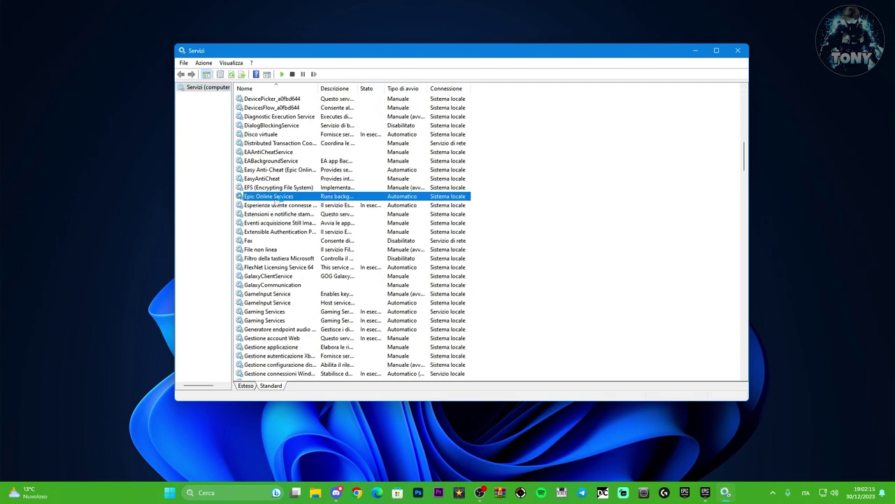
click(270, 180)
click(270, 197)
double_click(283, 200)
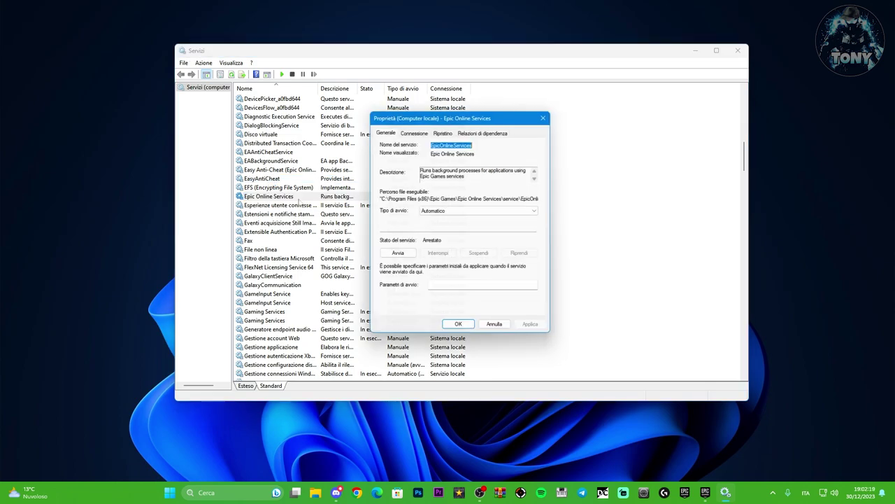
click(431, 211)
click(437, 224)
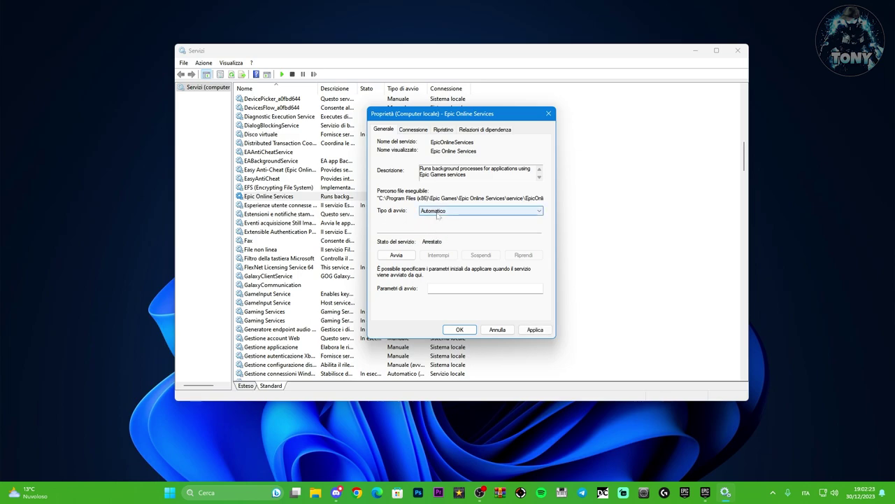
click(533, 329)
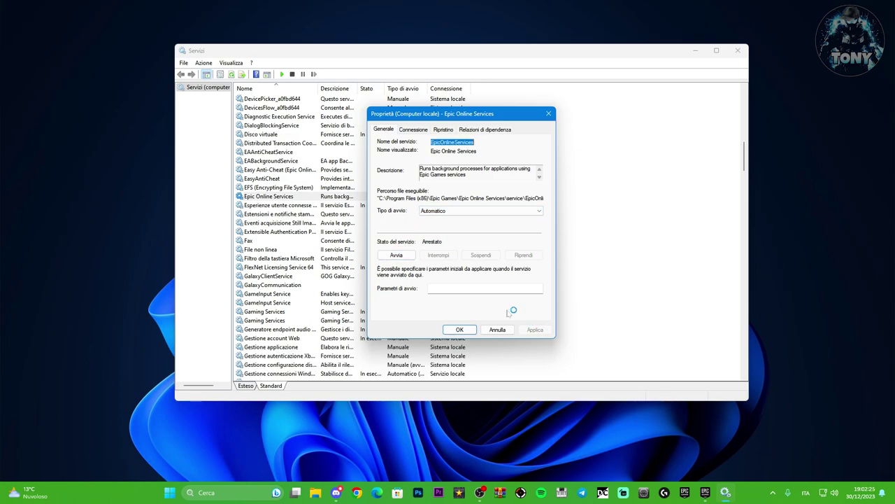
click(395, 256)
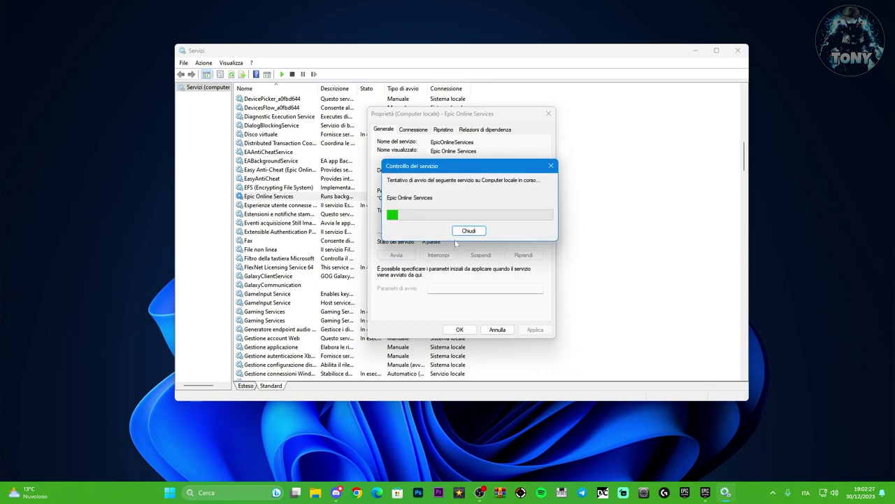
click(548, 113)
- Try to start the Easy Anti-Cheat (Epic Online Services) service from its properties, keeping its startup type
click(273, 179)
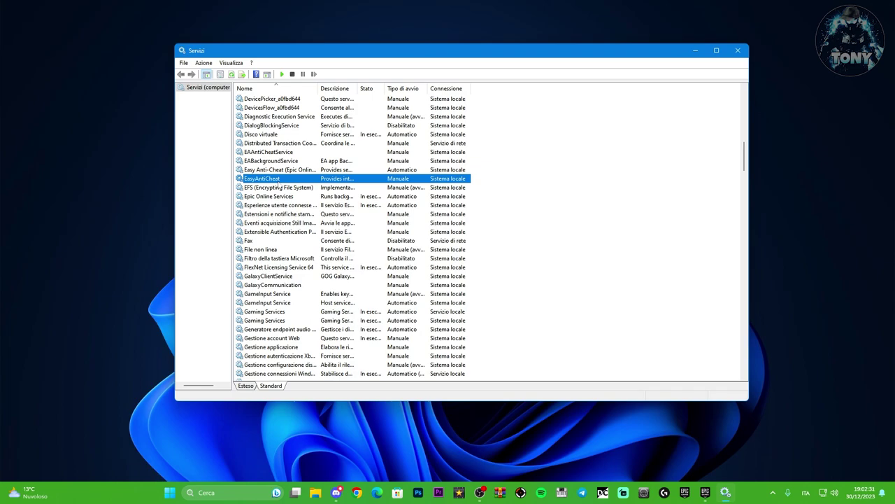
click(278, 170)
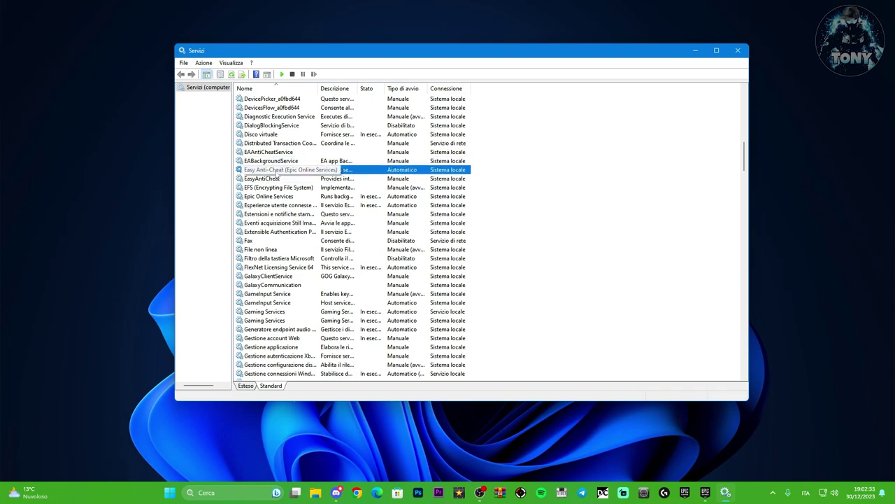
double_click(278, 173)
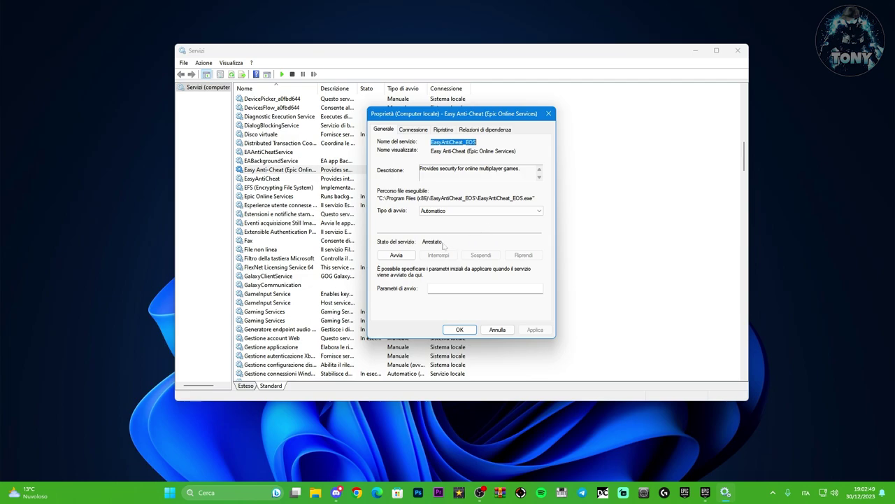
click(396, 255)
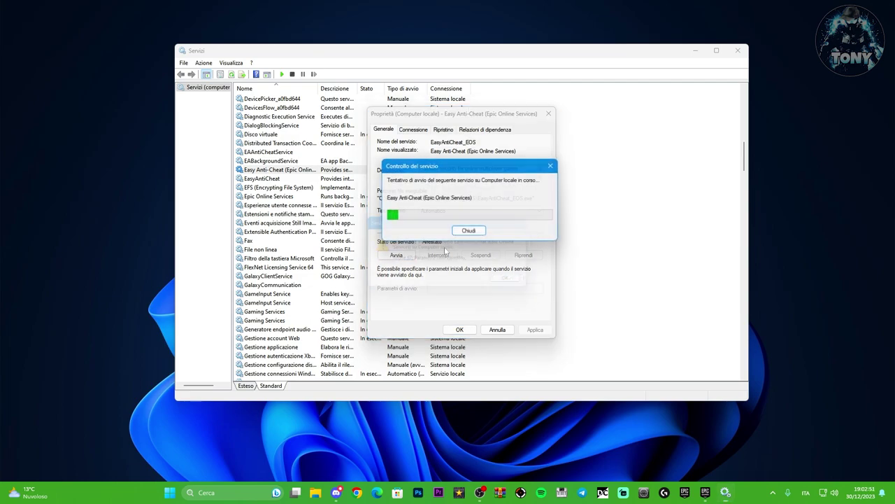
drag(457, 222, 488, 177)
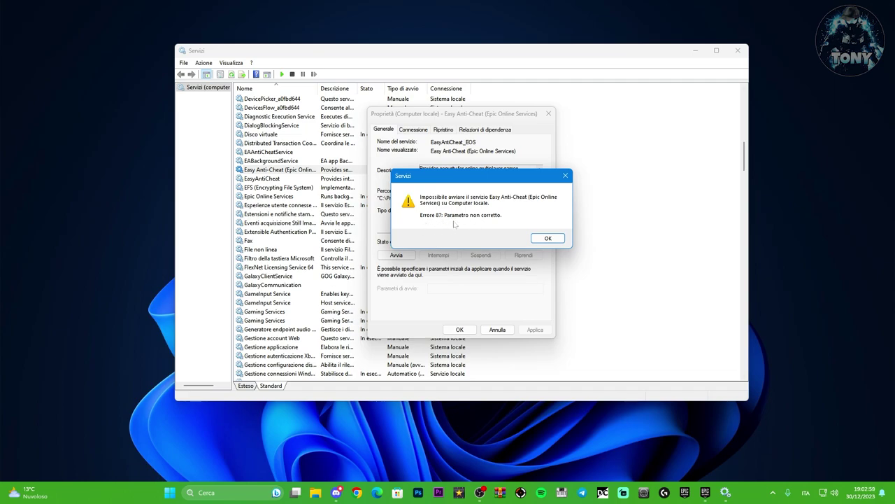
click(548, 238)
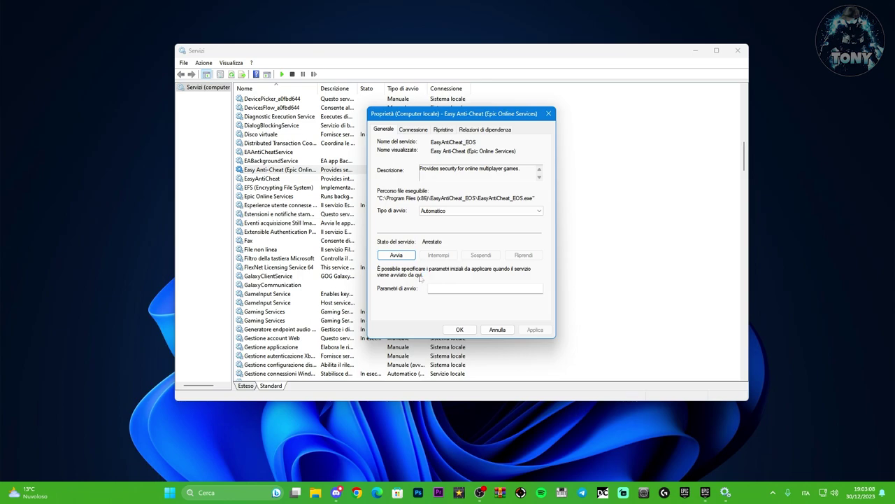
click(459, 330)
- Set the EasyAntiCheat service's startup type to Automatico and try to start it, closing the Services console when done
click(269, 180)
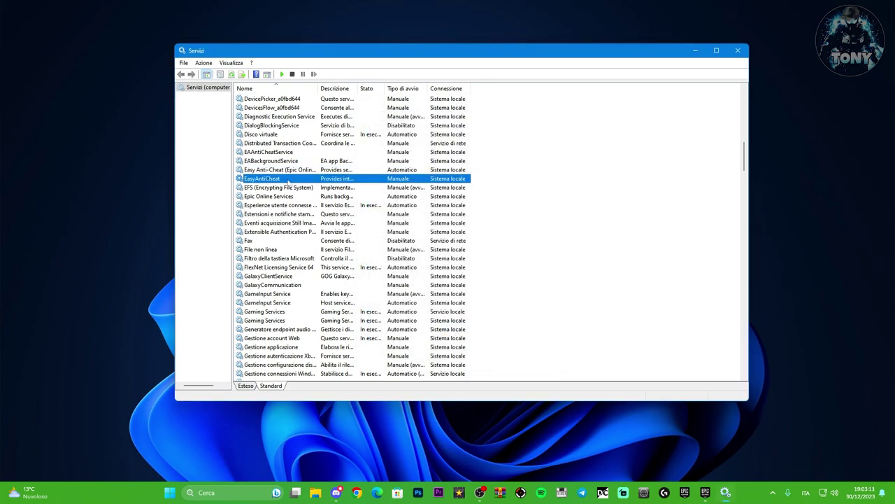
double_click(289, 183)
click(441, 212)
click(442, 225)
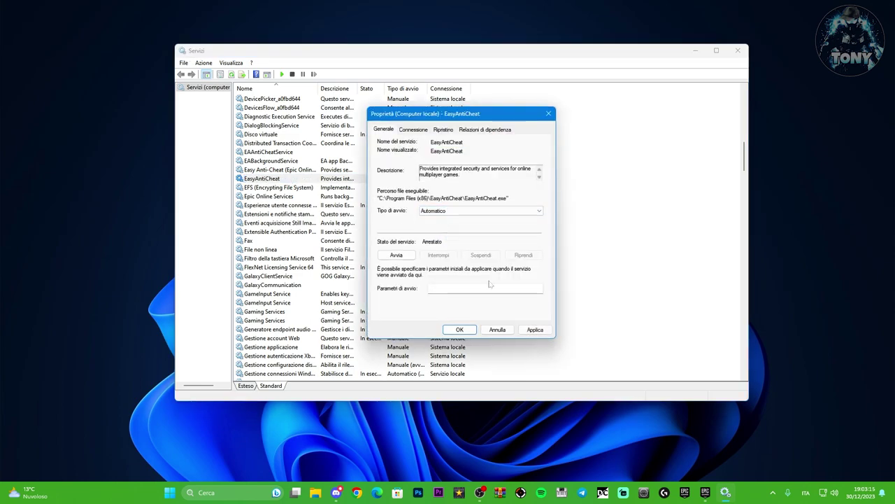
click(535, 329)
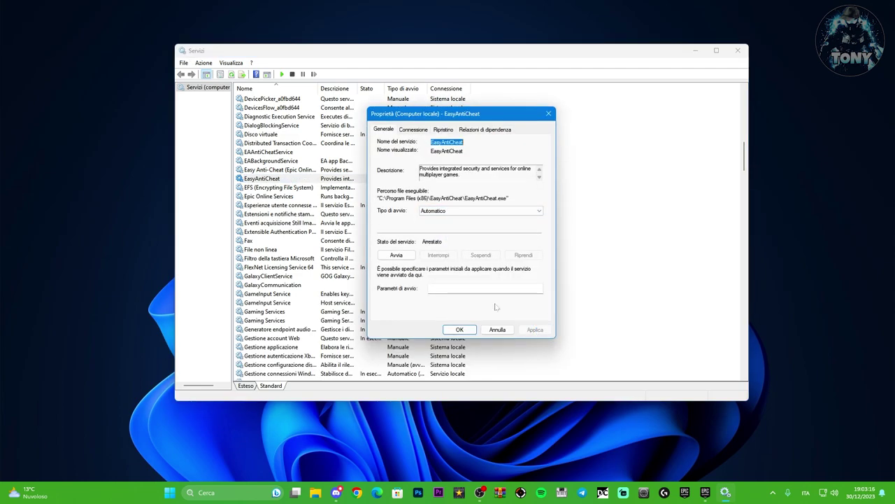
click(396, 256)
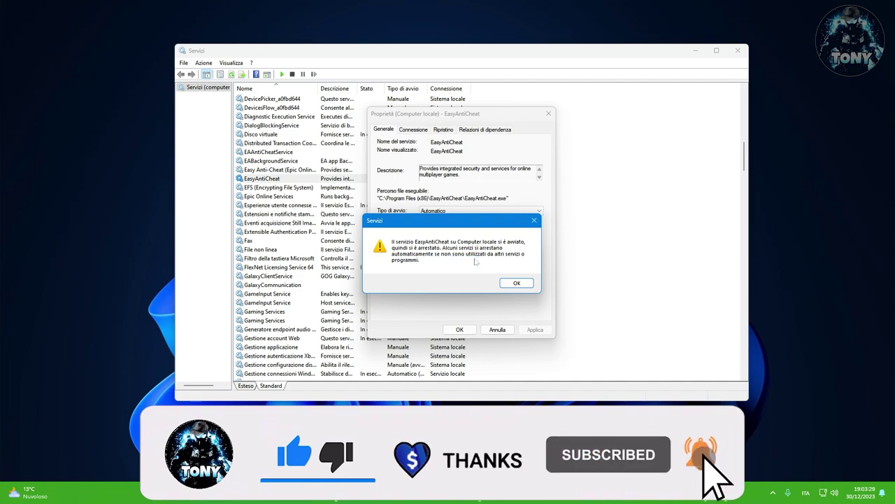
click(534, 222)
click(459, 331)
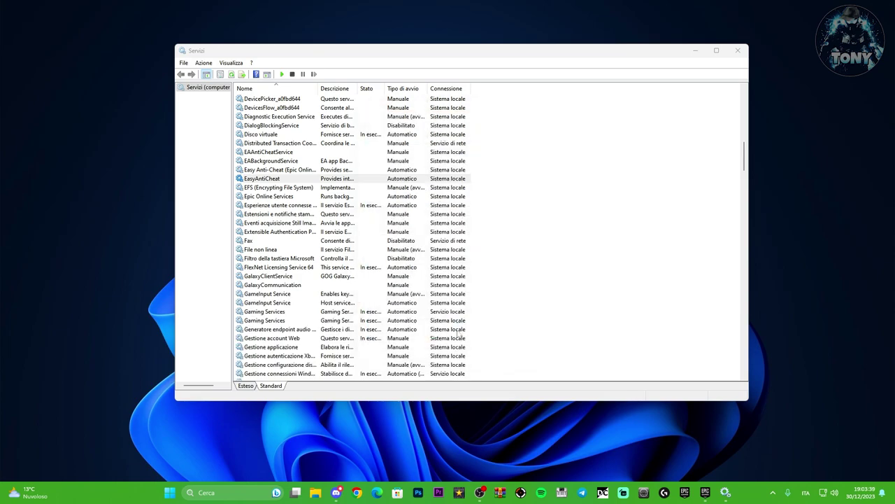
click(738, 50)
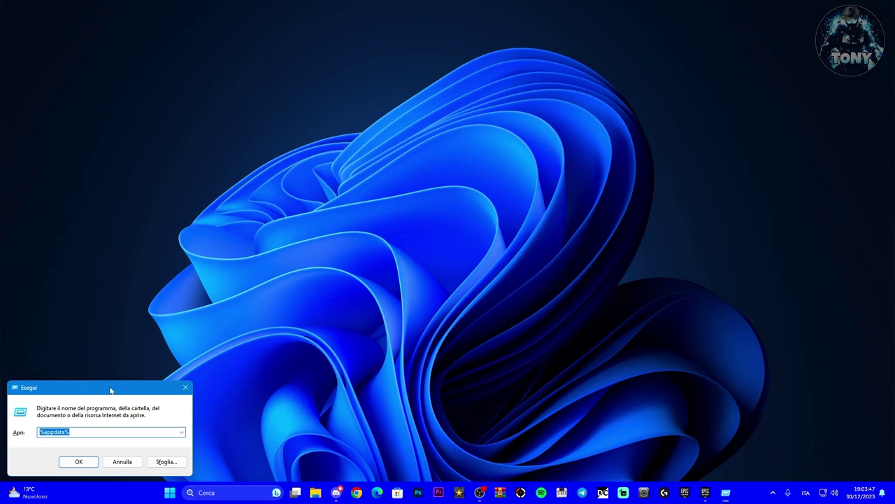
- Open the Roaming folder by running %appdata% from the Windows Run dialog (Esegui)
drag(112, 389, 482, 217)
click(210, 493)
text(esegui)
click(217, 203)
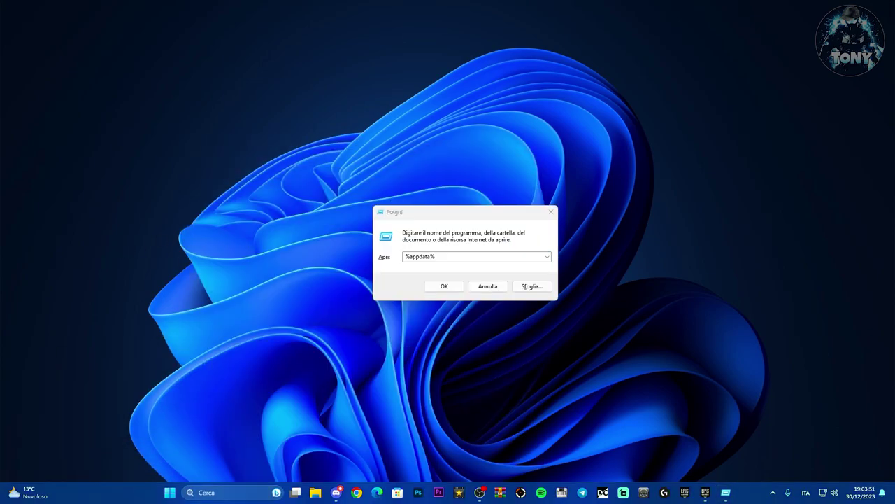
key(End)
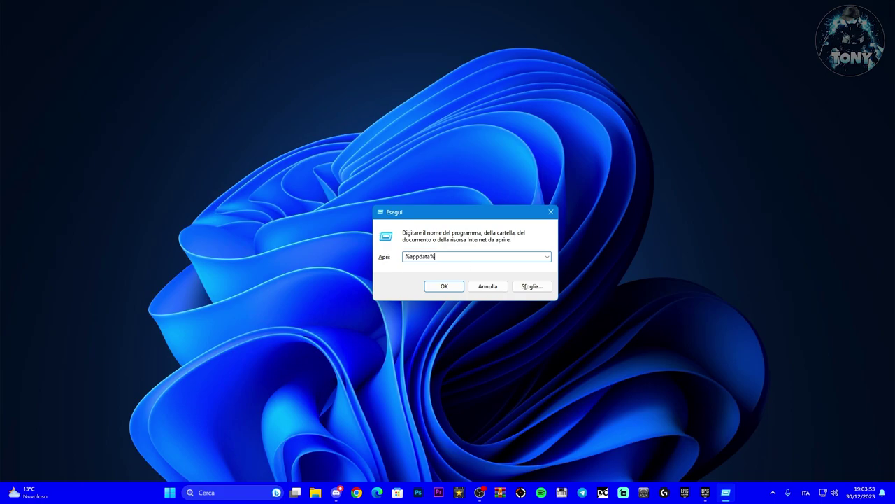
click(444, 286)
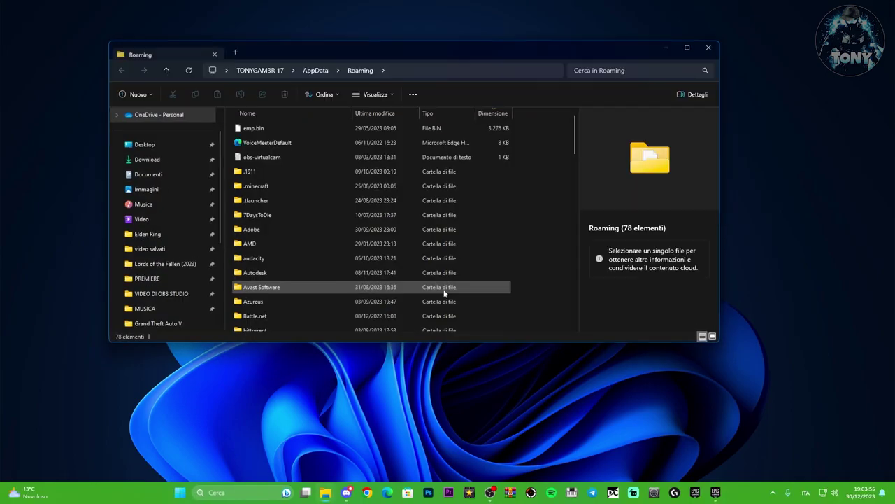
- Go up to AppData, open its Local folder and find the EpicGamesLauncher folder
click(318, 70)
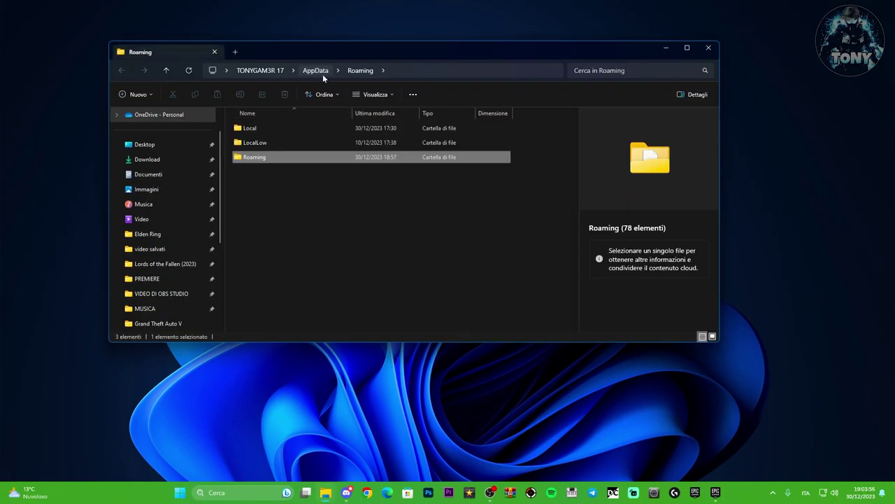
double_click(267, 130)
scroll(338, 210, down, 10)
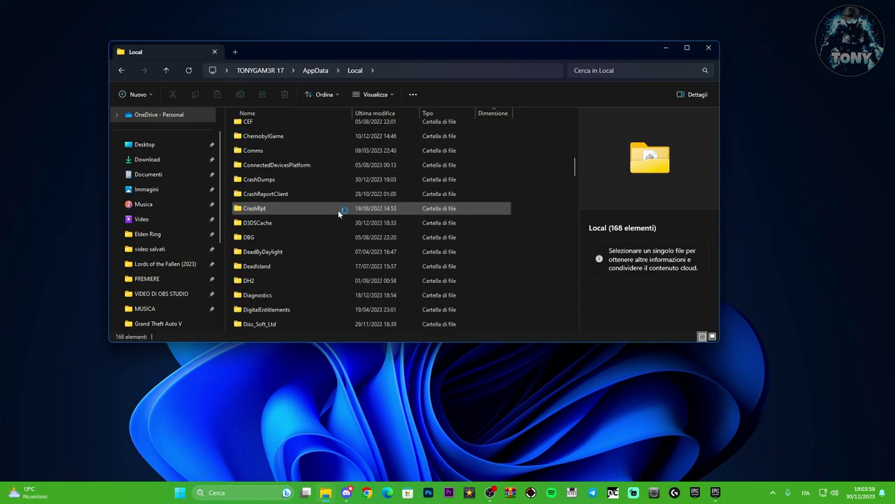
scroll(338, 210, down, 2)
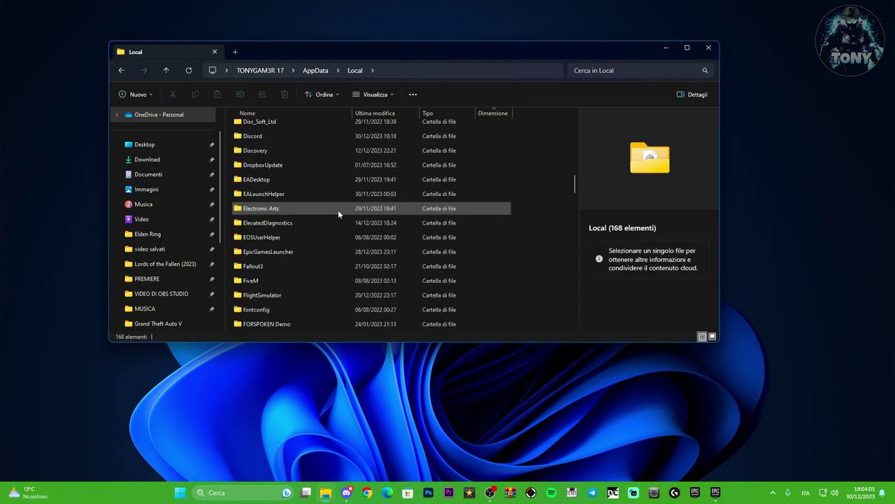
- Exit the Epic Games launcher running in the background and delete the EpicGamesLauncher folder from Local
click(296, 250)
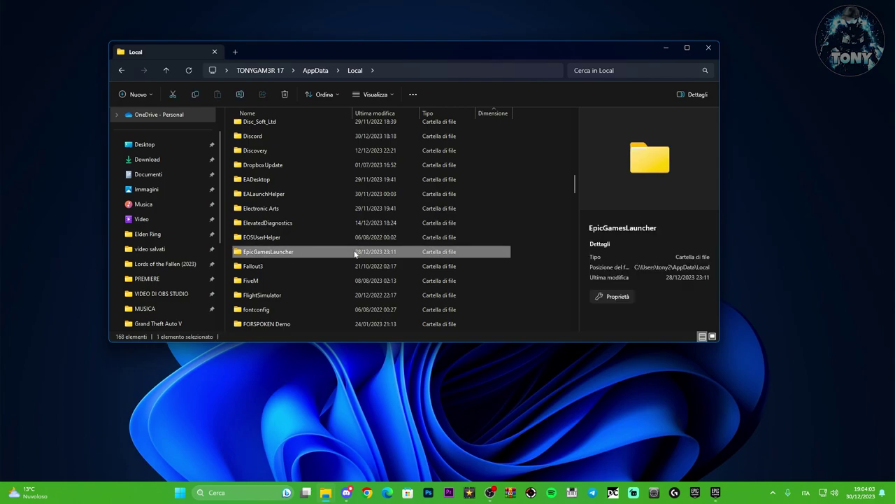
click(773, 492)
right_click(773, 448)
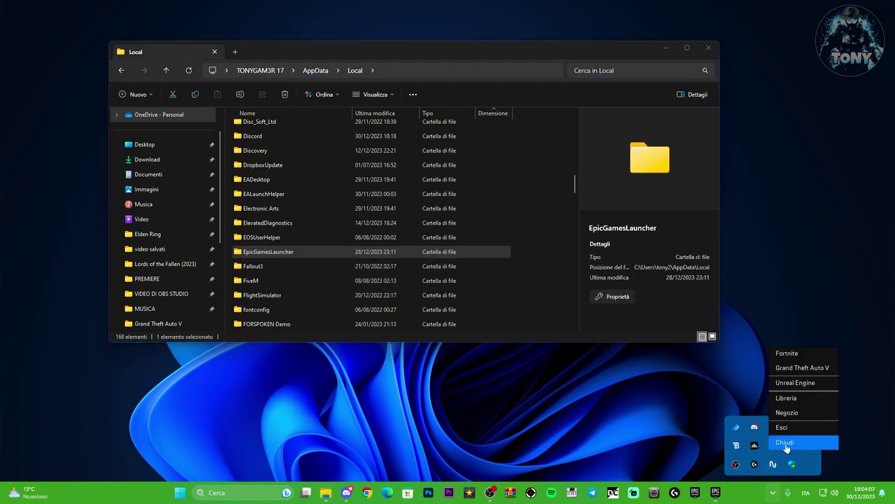
click(783, 424)
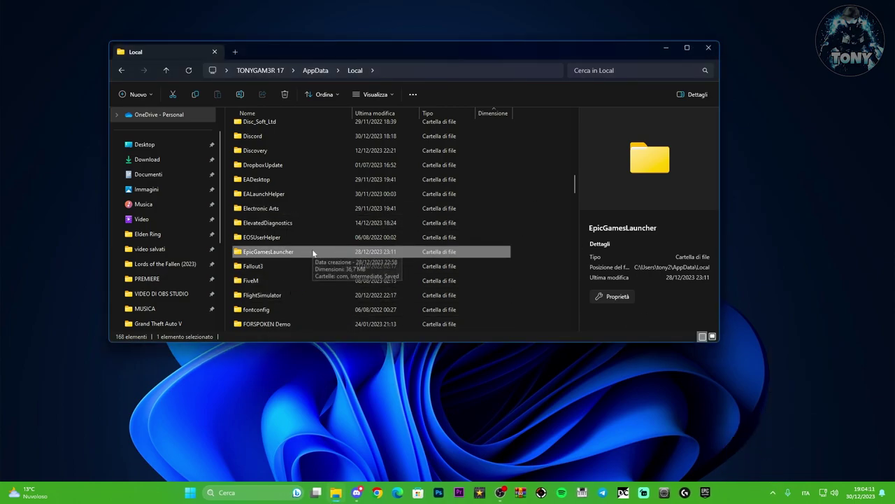
key(Delete)
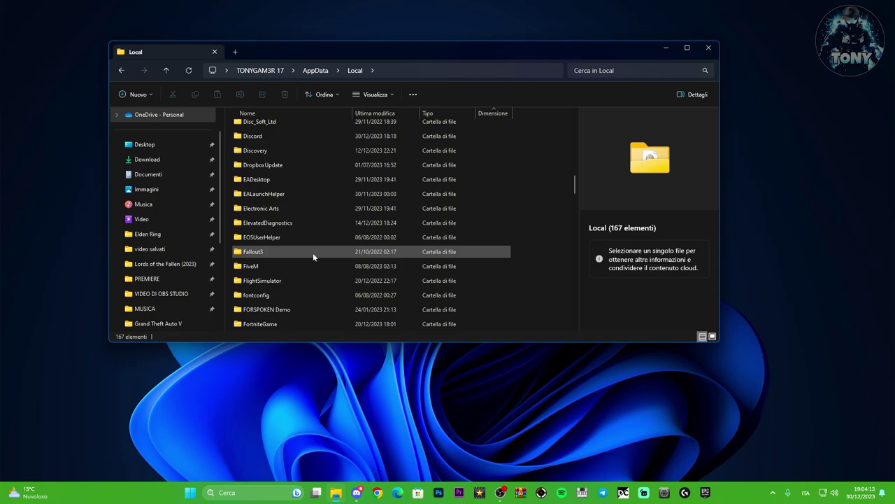
- Delete the FortniteGame folder from Local and close the File Explorer window
scroll(328, 237, down, 3)
scroll(328, 237, down, 10)
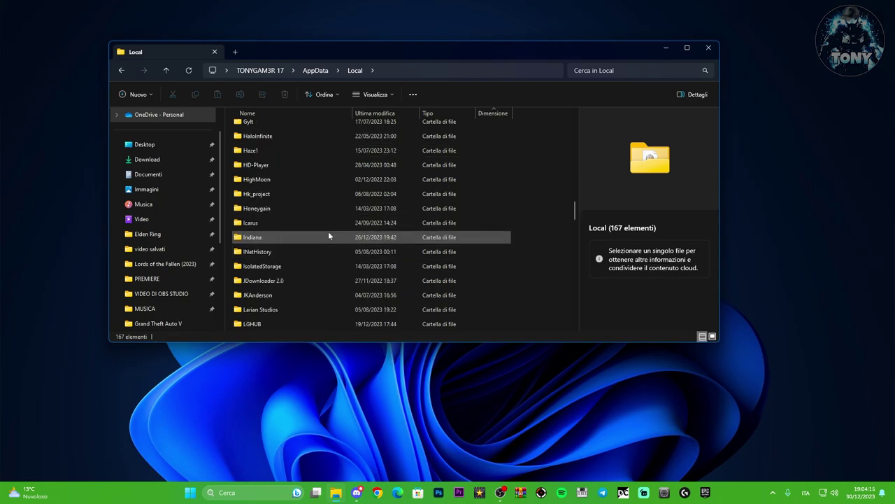
scroll(328, 237, up, 7)
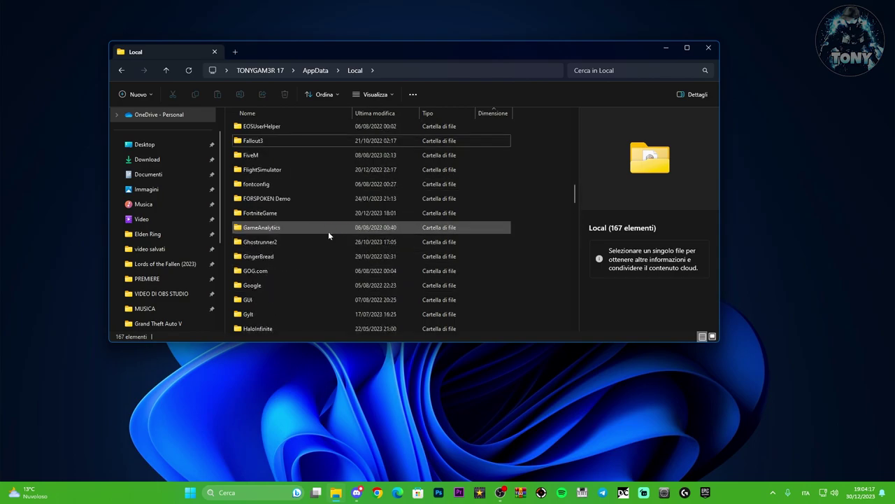
click(311, 217)
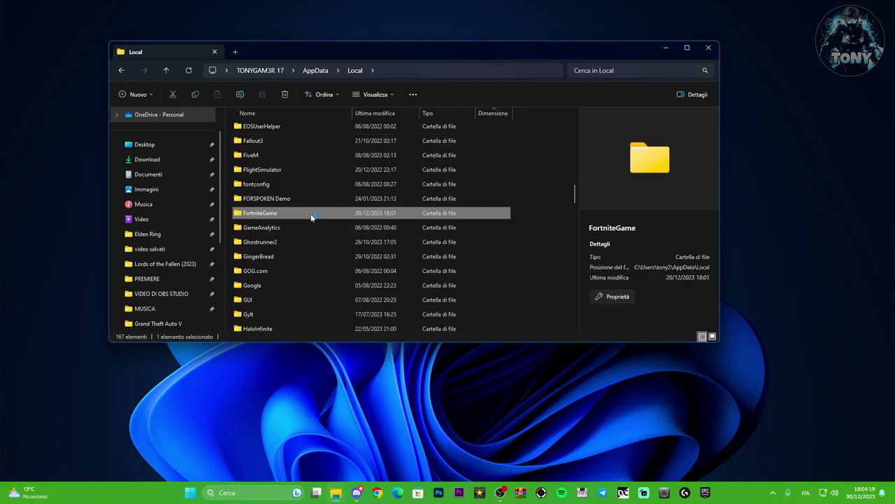
key(Delete)
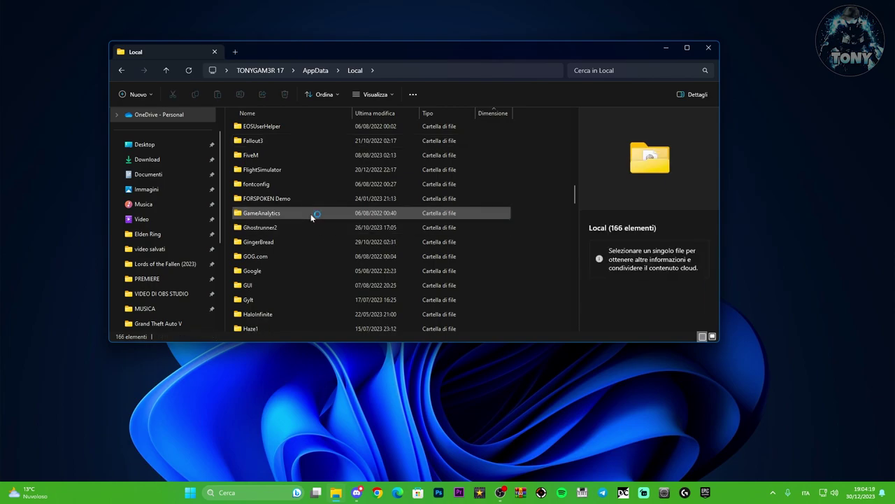
click(709, 49)
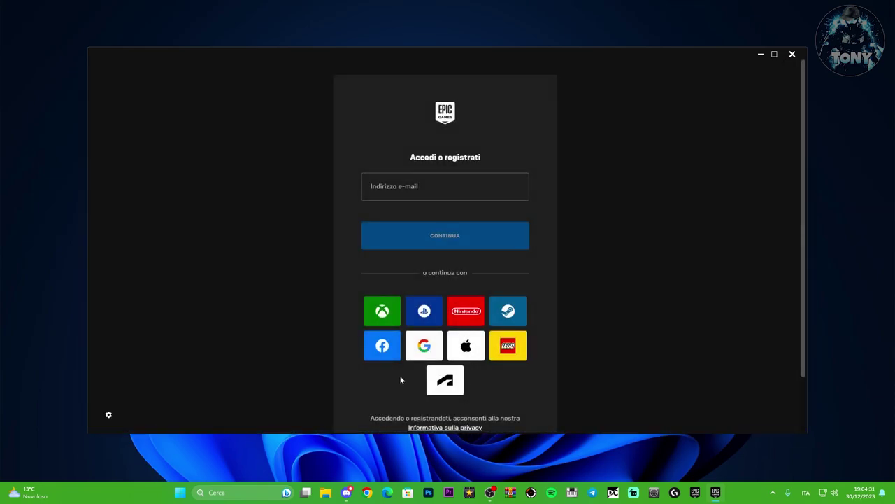
- Sign in to the Epic Games launcher with the Google account and show the "GIochi a cui gioco!!" collection in the library
click(423, 347)
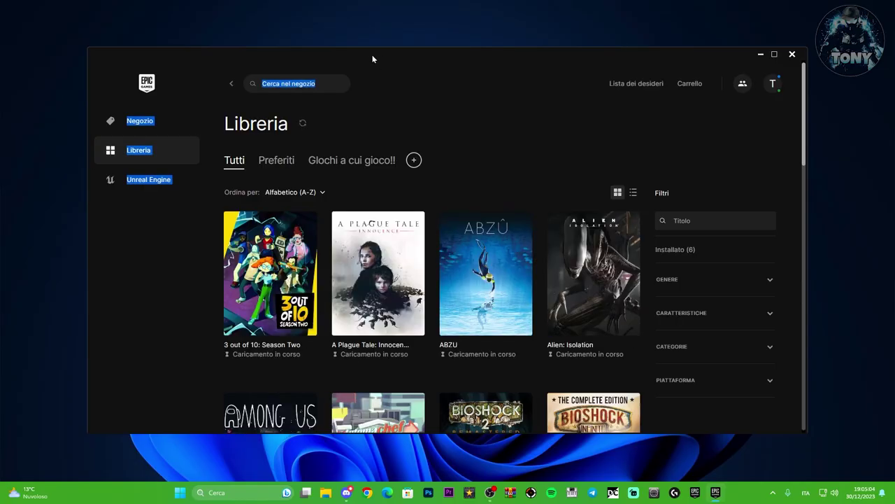
drag(370, 54, 401, 35)
click(335, 154)
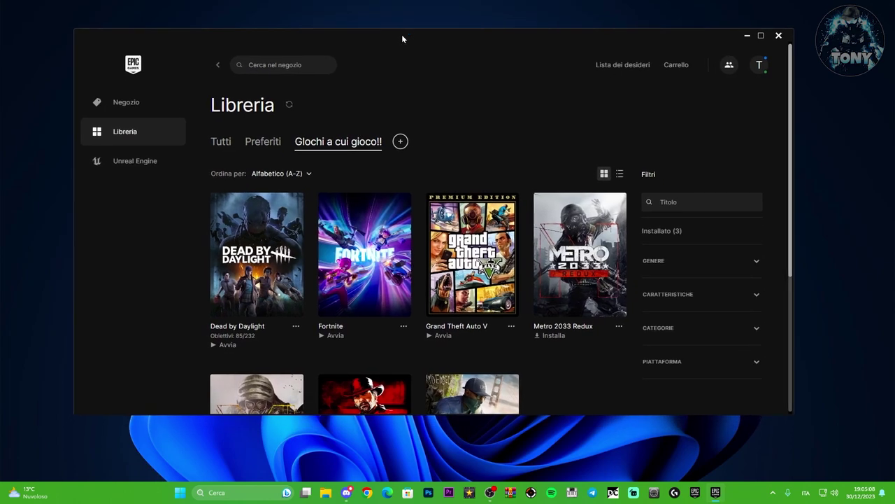
- Start verifying Fortnite's game files from its management options (Gestisci)
click(403, 326)
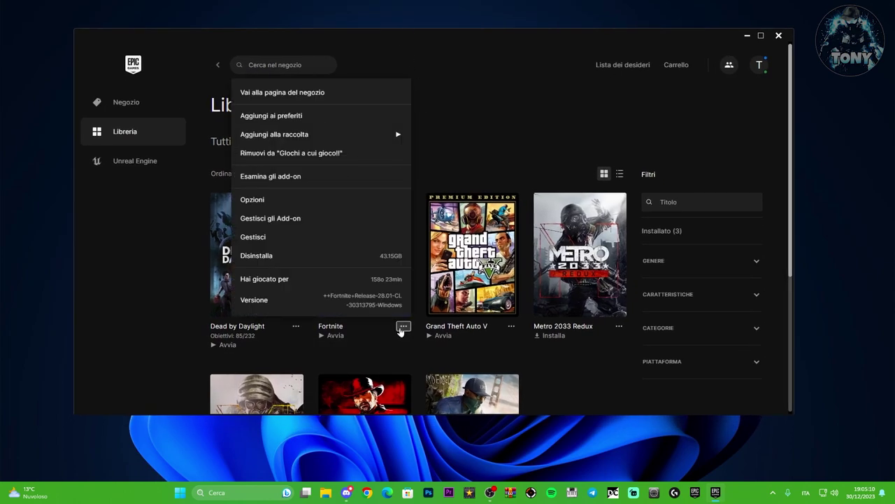
click(289, 236)
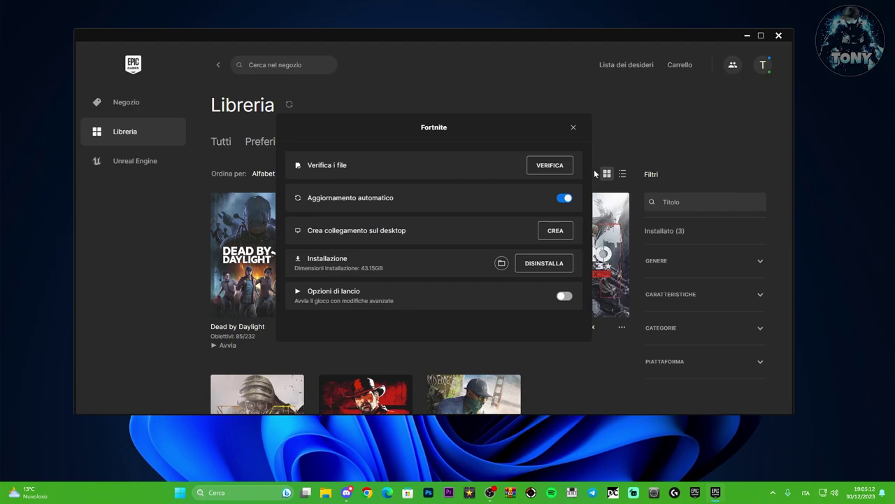
click(546, 167)
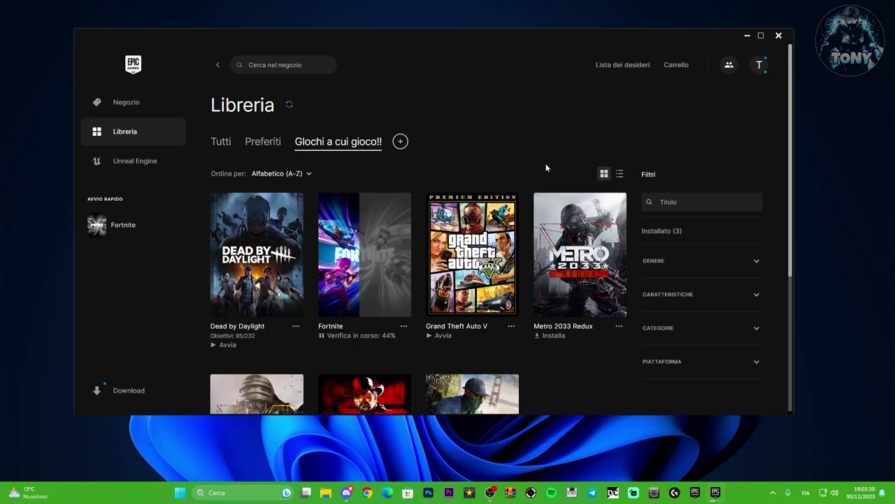
click(235, 492)
text(f)
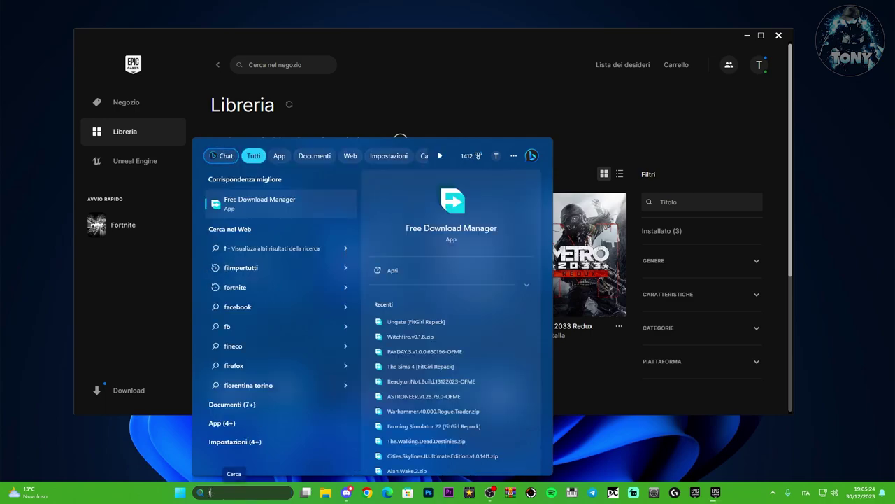
text(ortn)
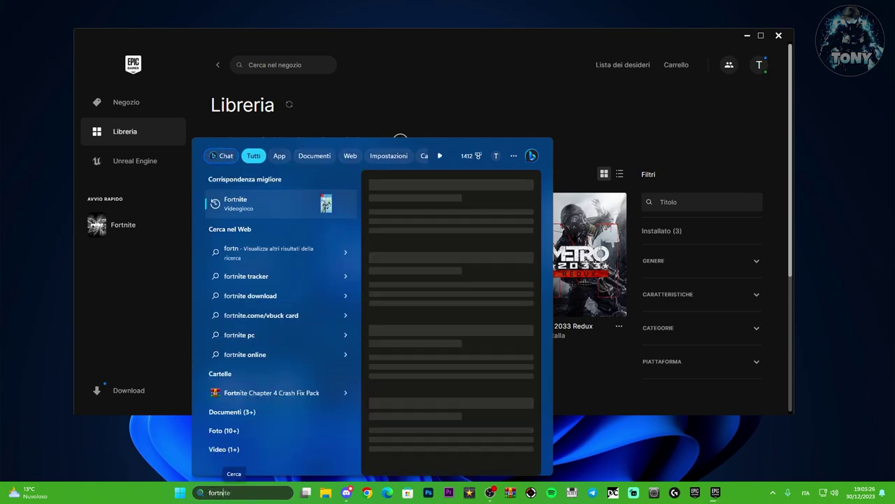
text(i)
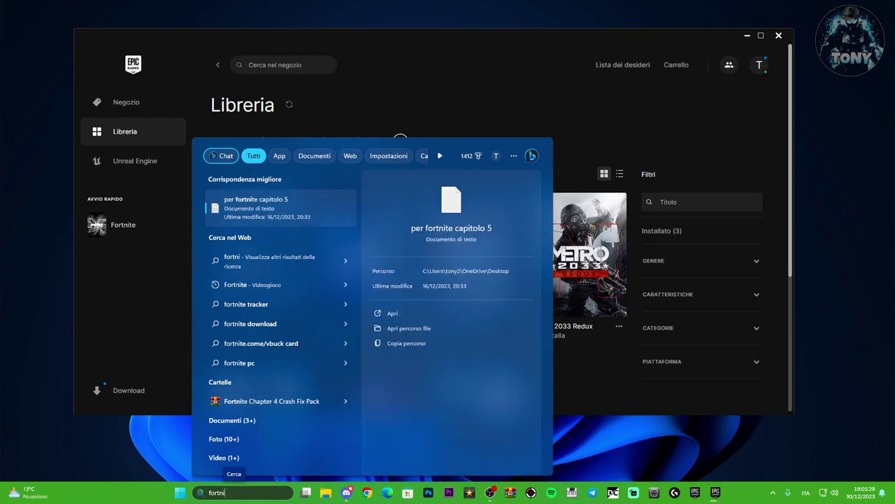
text(te)
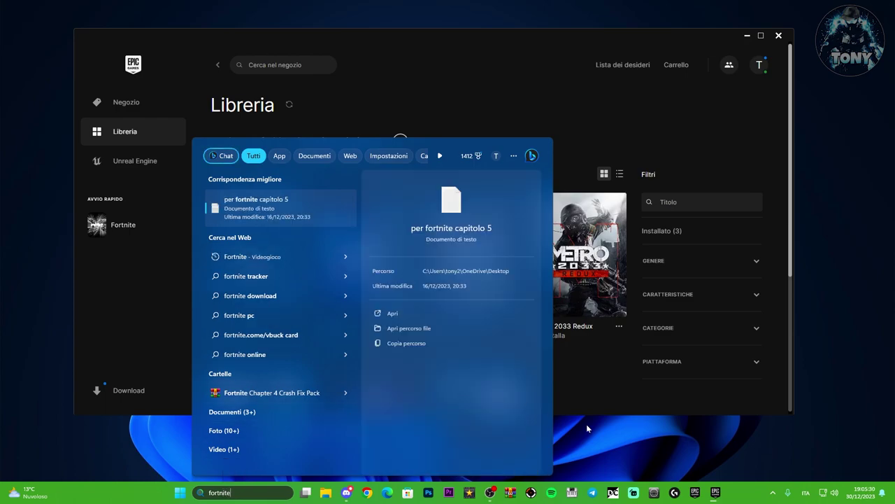
click(569, 29)
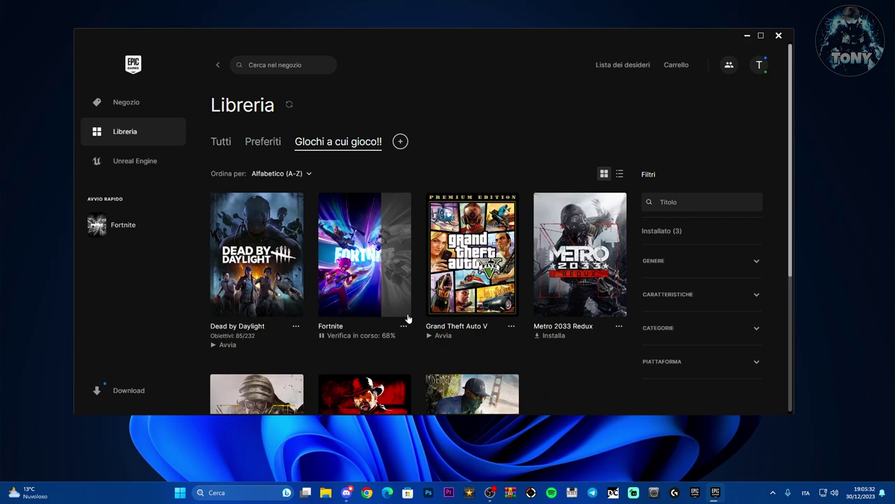
click(403, 326)
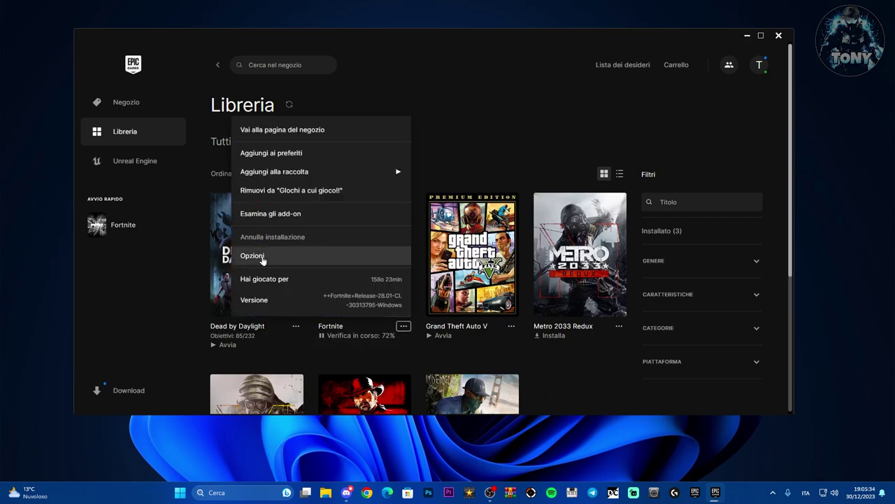
- Open the Win64 folder inside Fortnite > FortniteGame > Binaries on Volume (E:) in File Explorer
key(super+e)
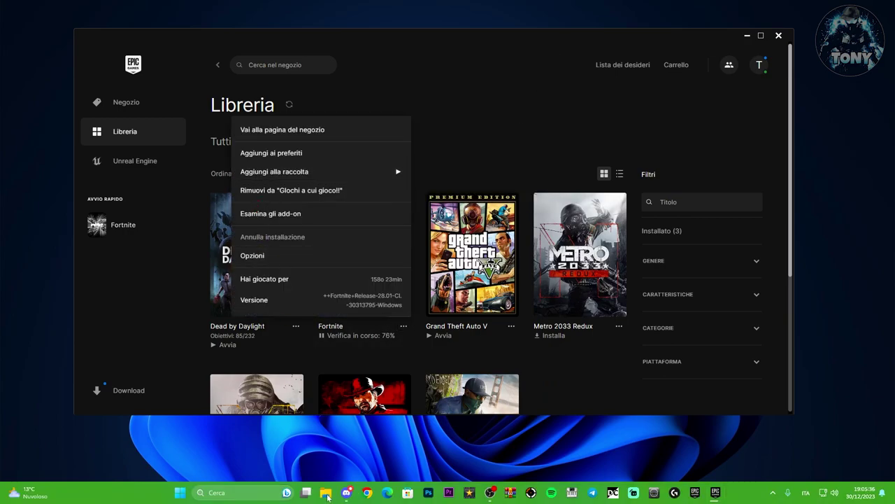
scroll(173, 312, down, 3)
click(152, 293)
scroll(291, 201, down, 3)
scroll(291, 202, up, 2)
double_click(291, 201)
click(272, 187)
double_click(272, 186)
double_click(265, 128)
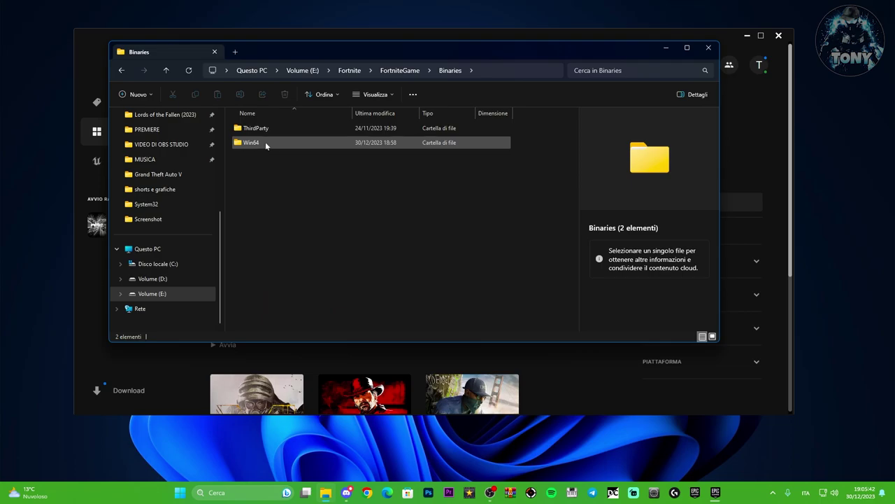
double_click(266, 142)
- Review the compatibility settings (Compatibilità) of the FortniteClient-Win64-Shipping application, accept them and close the folder window
scroll(322, 198, down, 15)
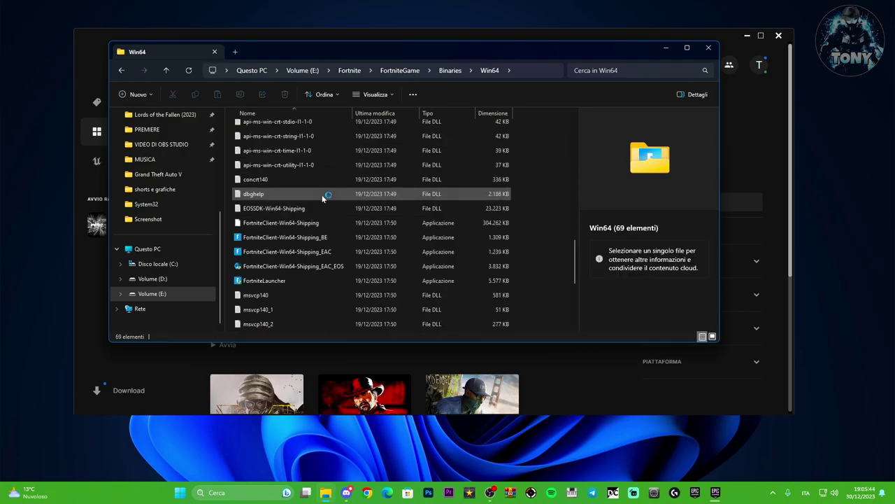
scroll(322, 198, up, 2)
click(300, 225)
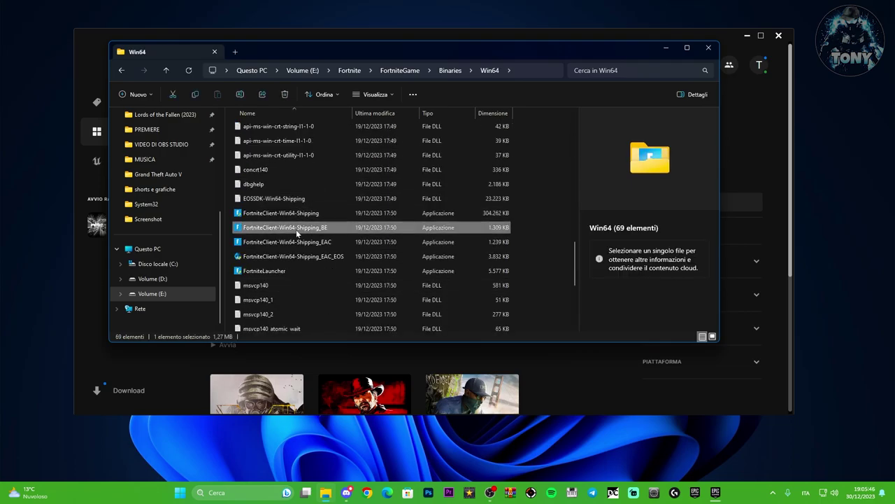
click(301, 212)
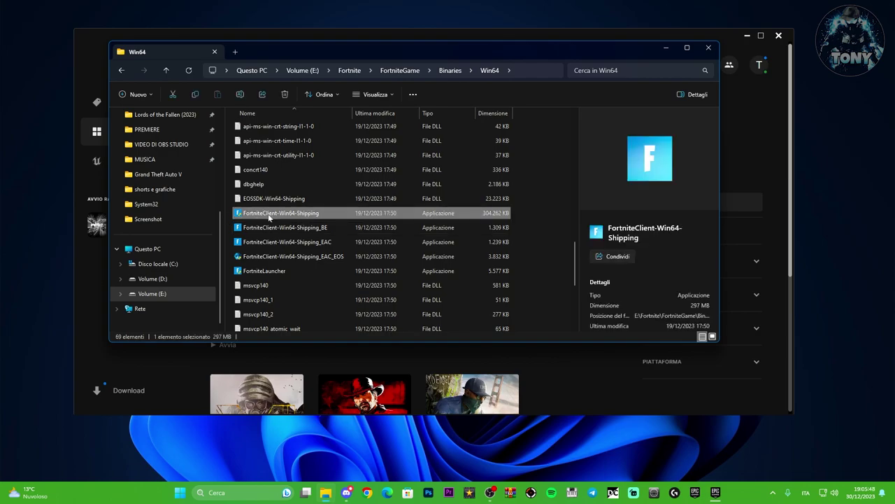
right_click(322, 215)
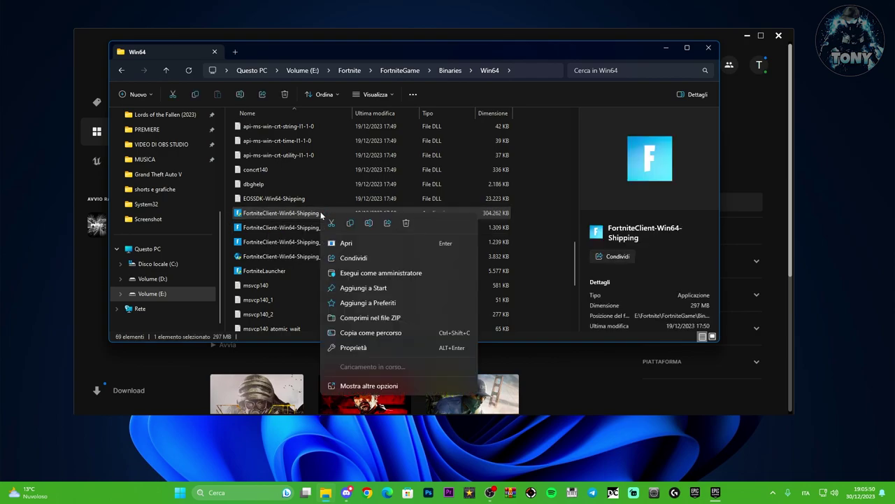
click(355, 385)
click(352, 426)
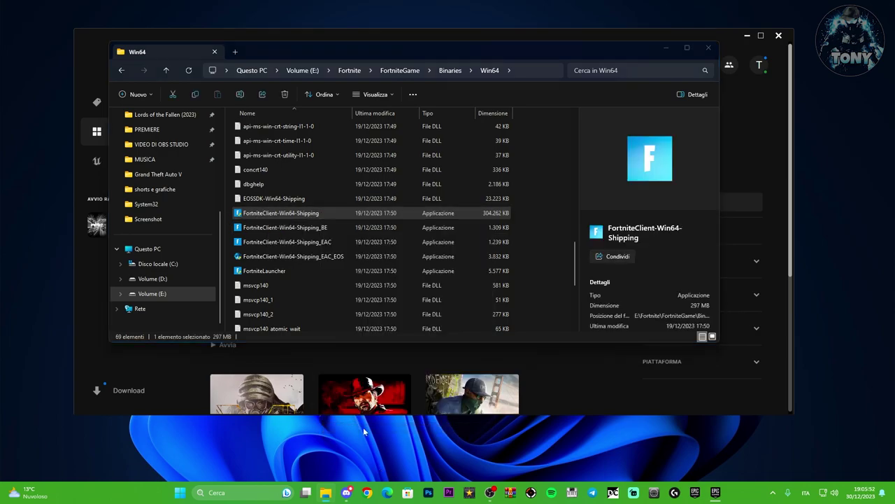
click(405, 244)
drag(402, 219, 612, 132)
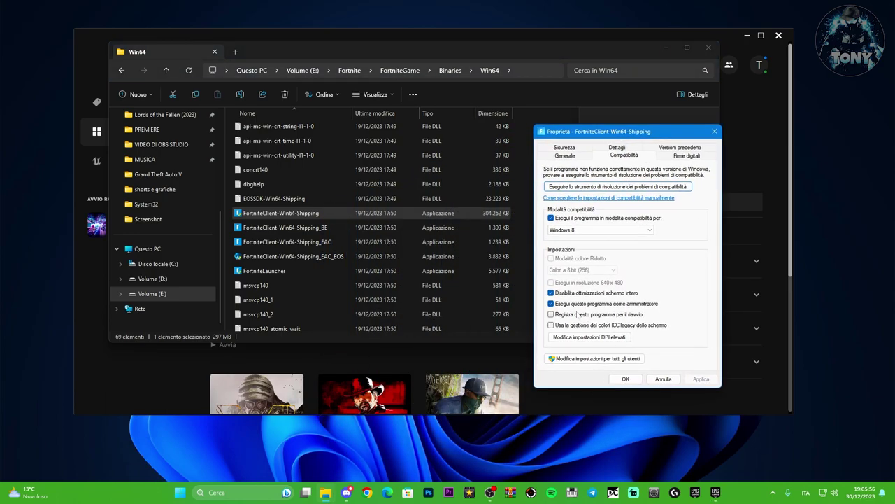
click(626, 378)
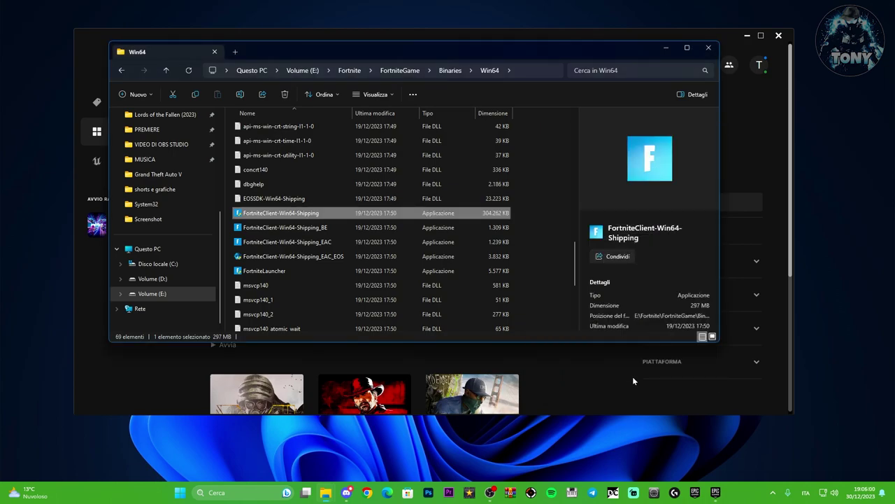
click(708, 47)
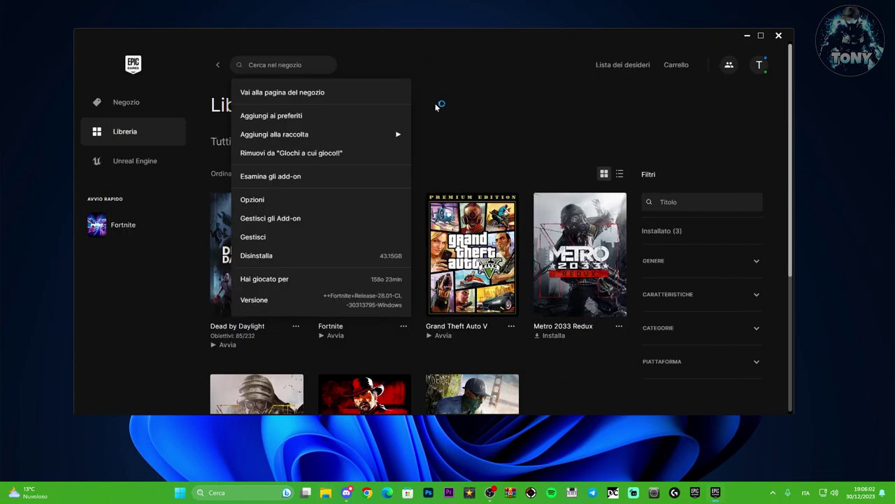
- Launch Fortnite from the library, decline automatically applying the best settings and skip the intro video
click(454, 50)
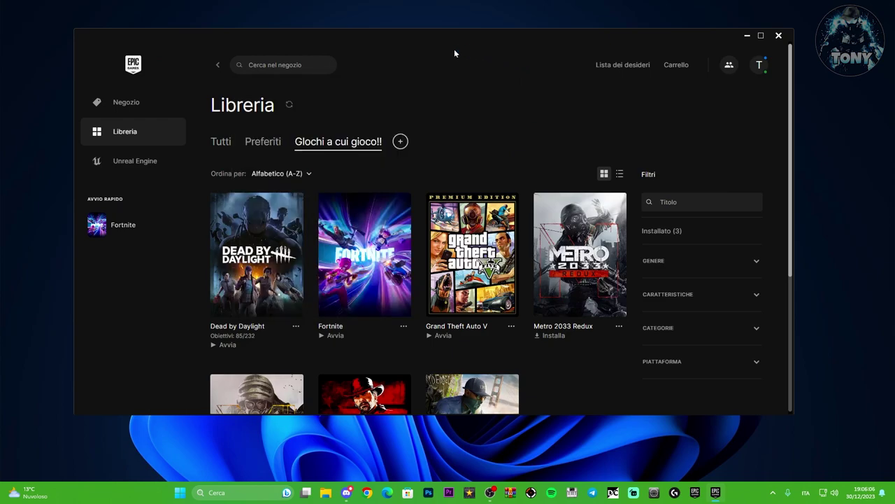
click(332, 335)
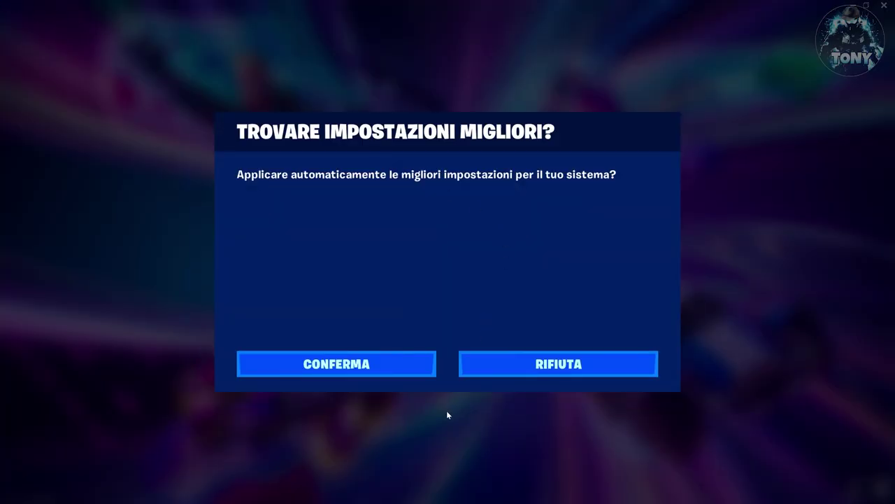
click(563, 364)
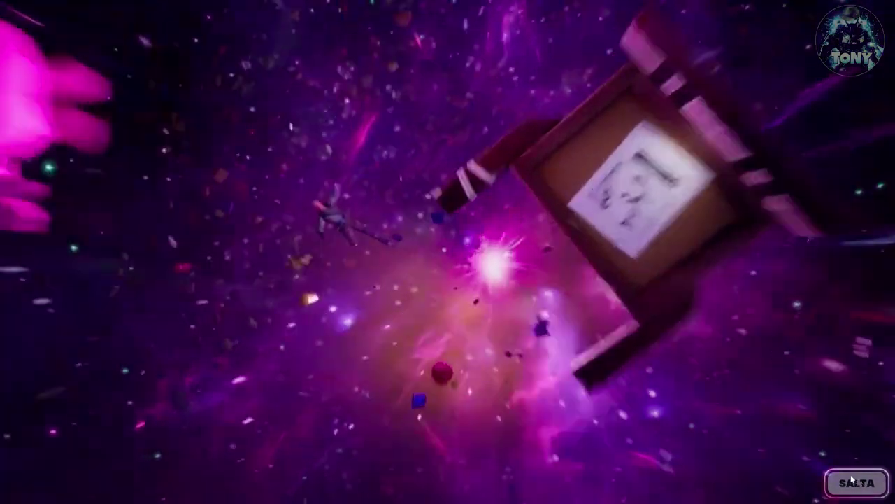
click(852, 480)
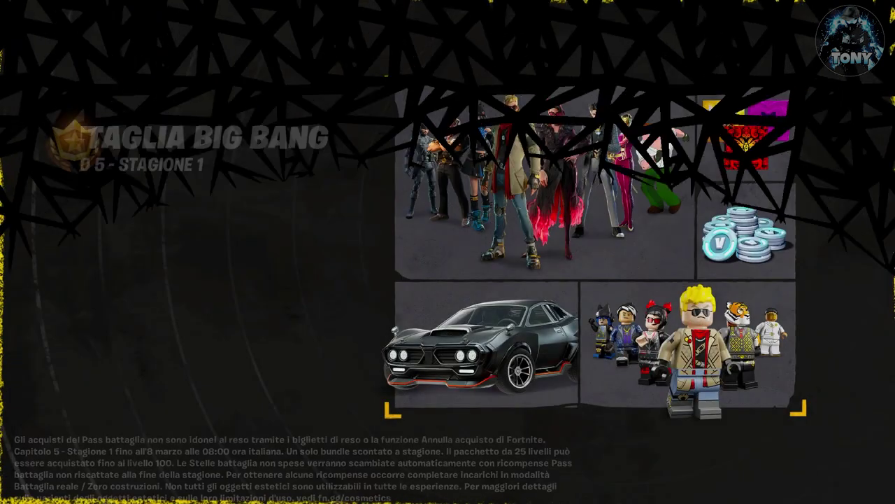